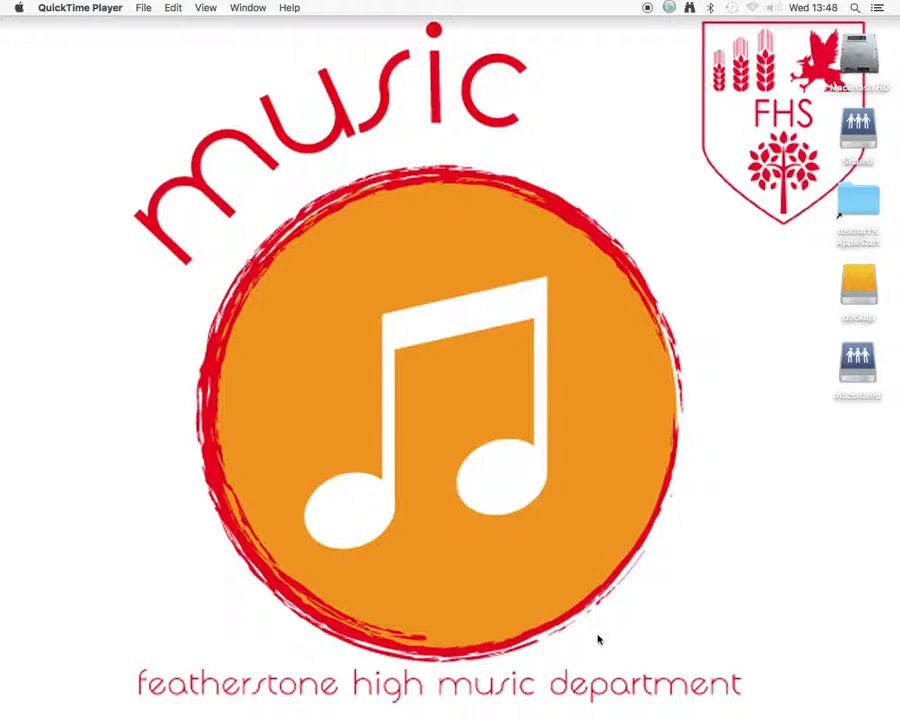
Switch to the Billie Jean video in Safari and play its intro from the beginning, pausing after about 20 seconds
{"action": "mouse_move", "coordinate": [665, 712]}
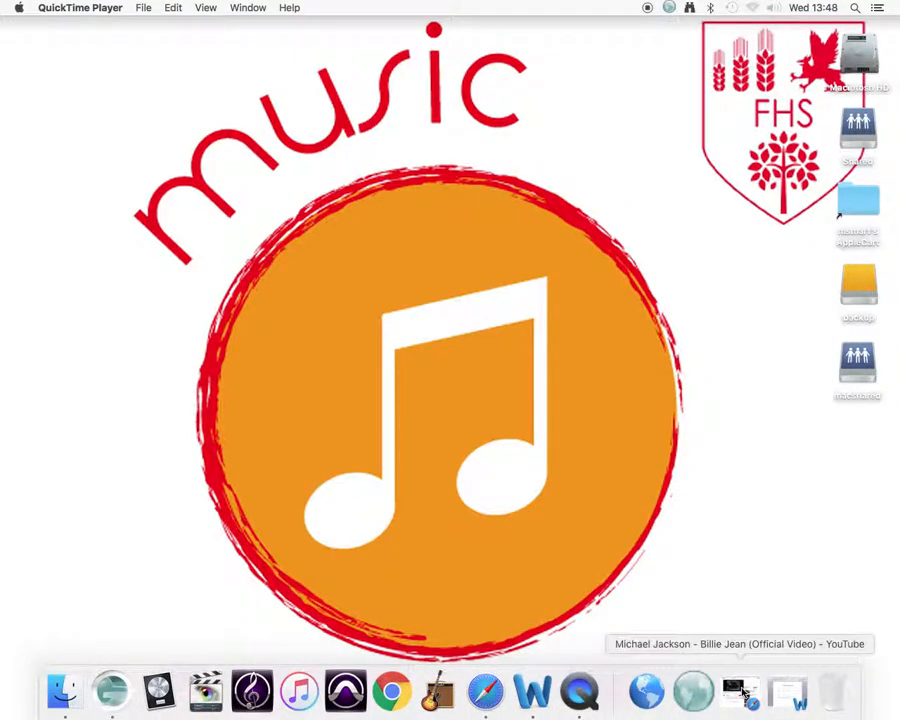
{"action": "left_click", "coordinate": [742, 693]}
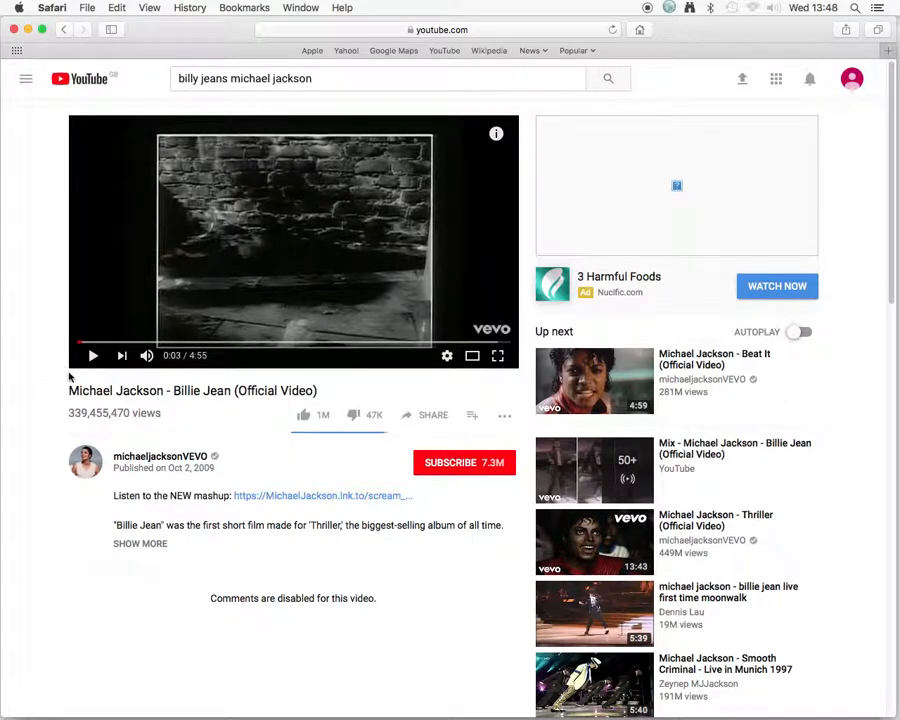
{"action": "left_click", "coordinate": [77, 343]}
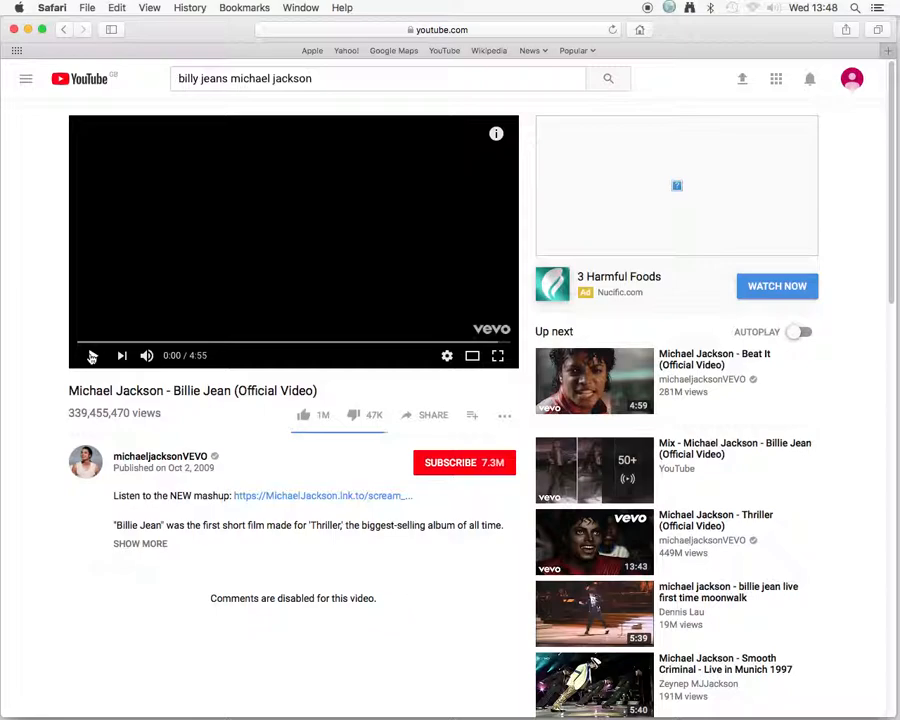
{"action": "left_click", "coordinate": [91, 356]}
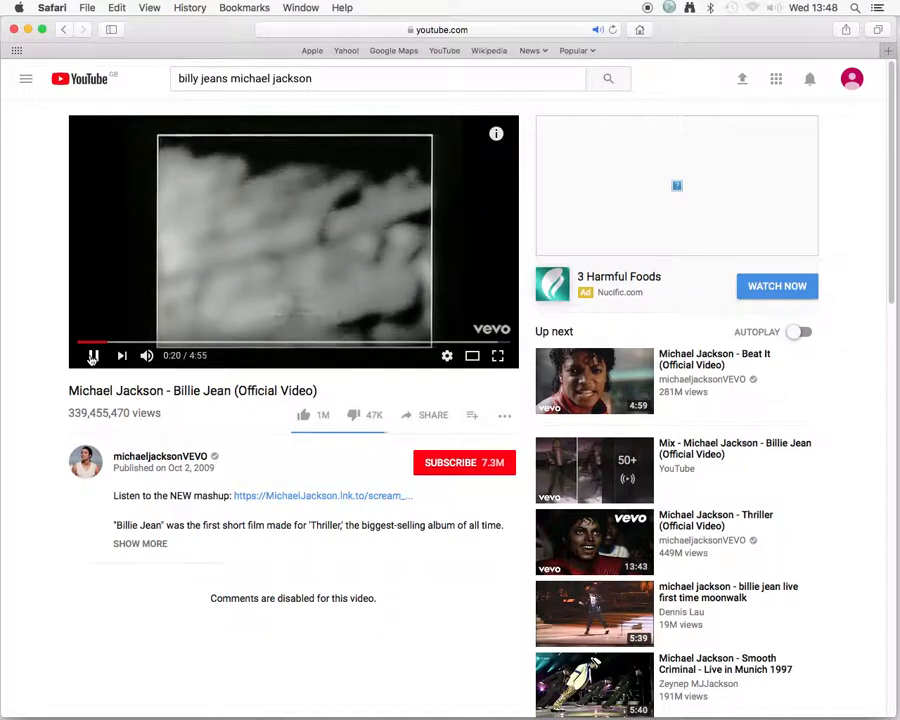
{"action": "left_click", "coordinate": [92, 356]}
Rewind the Billie Jean video to the start and listen to the drum intro again, pausing at about 0:19
{"action": "left_click", "coordinate": [89, 342]}
{"action": "left_click_drag", "start_coordinate": [89, 343], "coordinate": [76, 342]}
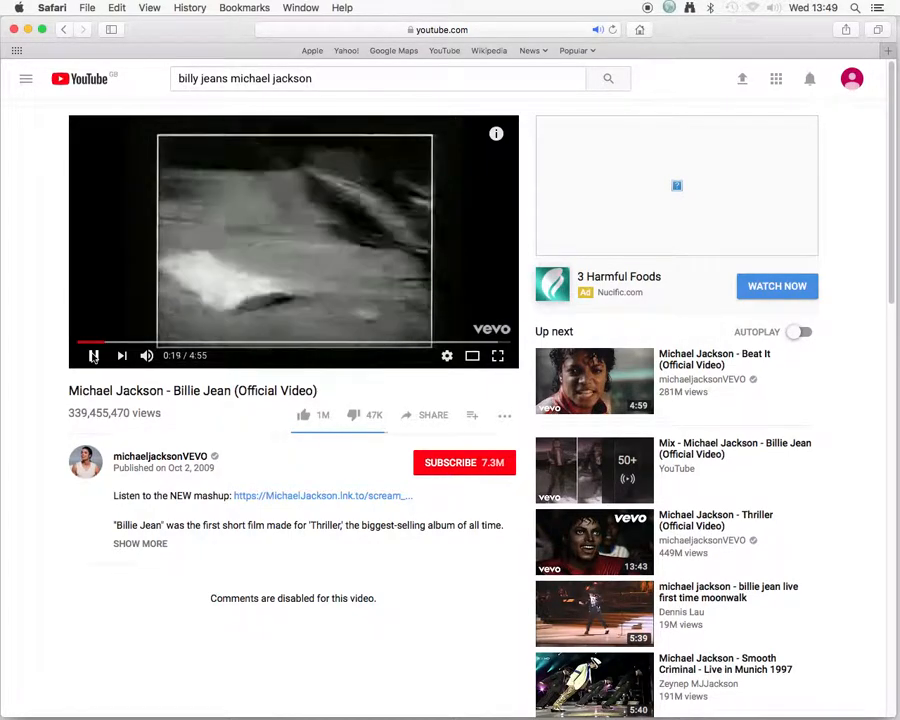
{"action": "left_click", "coordinate": [93, 356]}
Switch to the Word document and examine the bass drum, snare and hi-hat rows of the basic 4/4 drumbeat chart
{"action": "mouse_move", "coordinate": [510, 700]}
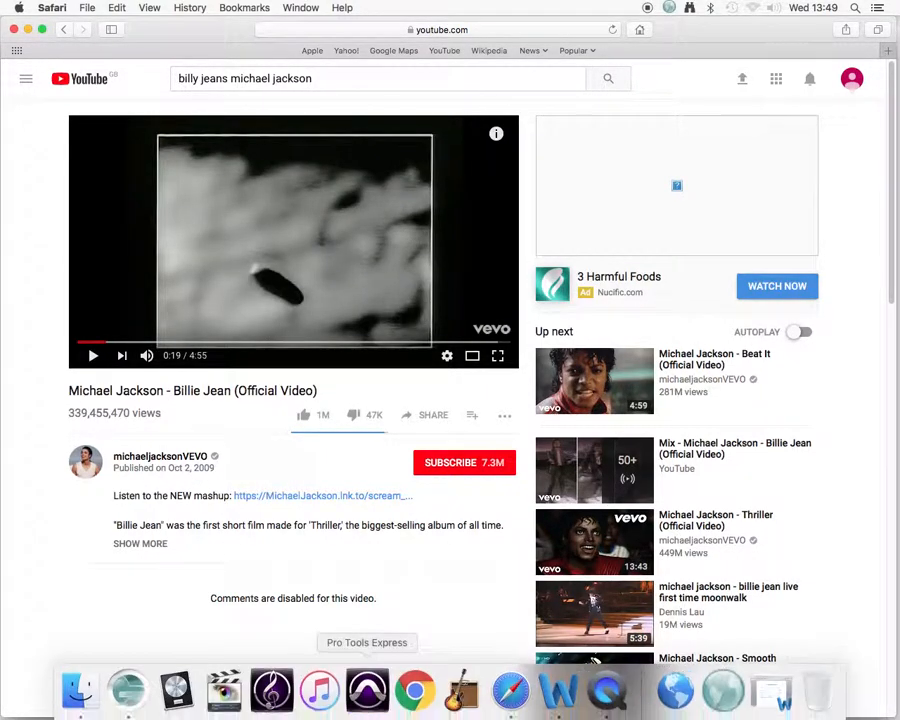
{"action": "left_click", "coordinate": [770, 692]}
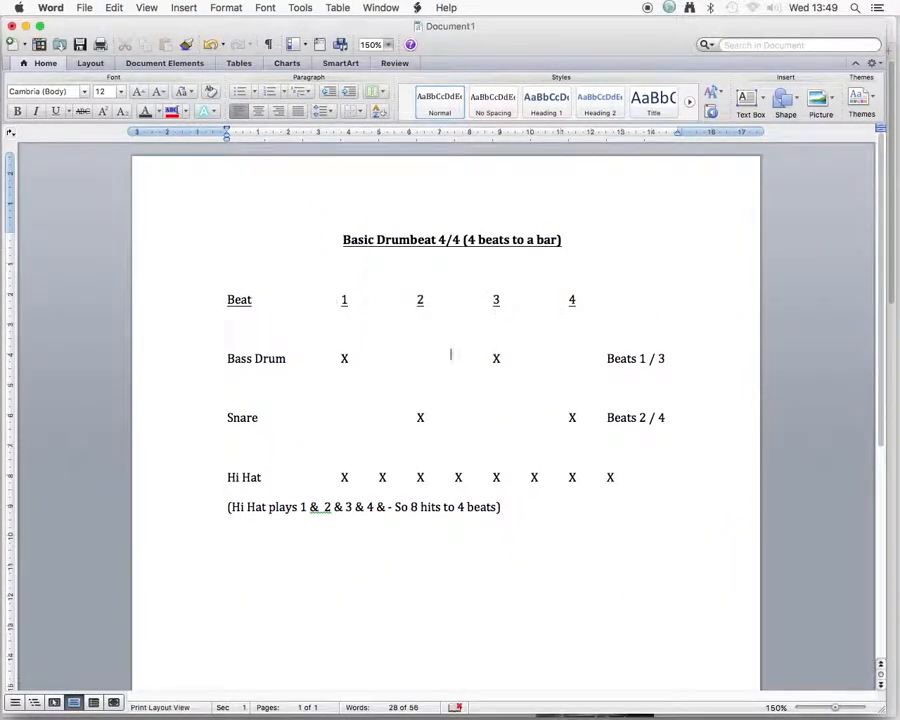
{"action": "left_click", "coordinate": [314, 367]}
Return to Safari, replay the Billie Jean intro from the beginning, pause at about 0:21 and minimise the browser window
{"action": "mouse_move", "coordinate": [530, 714]}
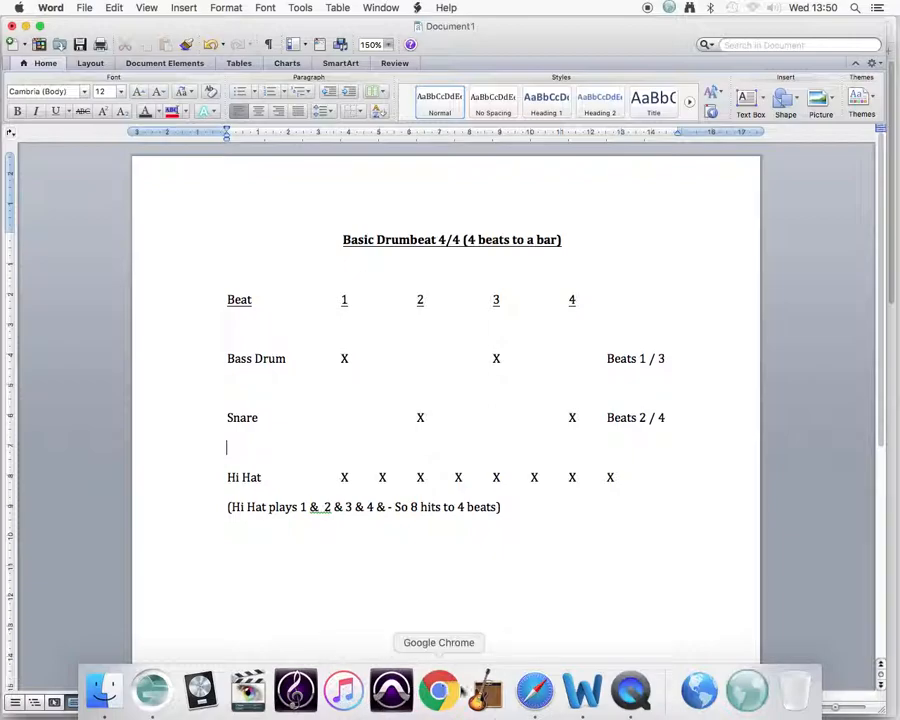
{"action": "left_click", "coordinate": [534, 690]}
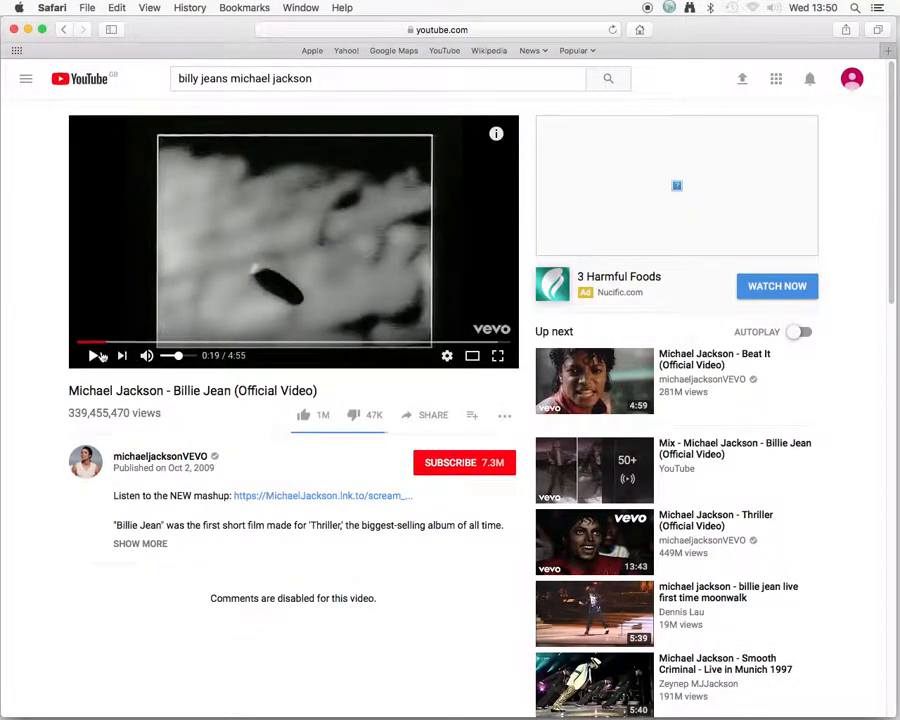
{"action": "left_click", "coordinate": [78, 342]}
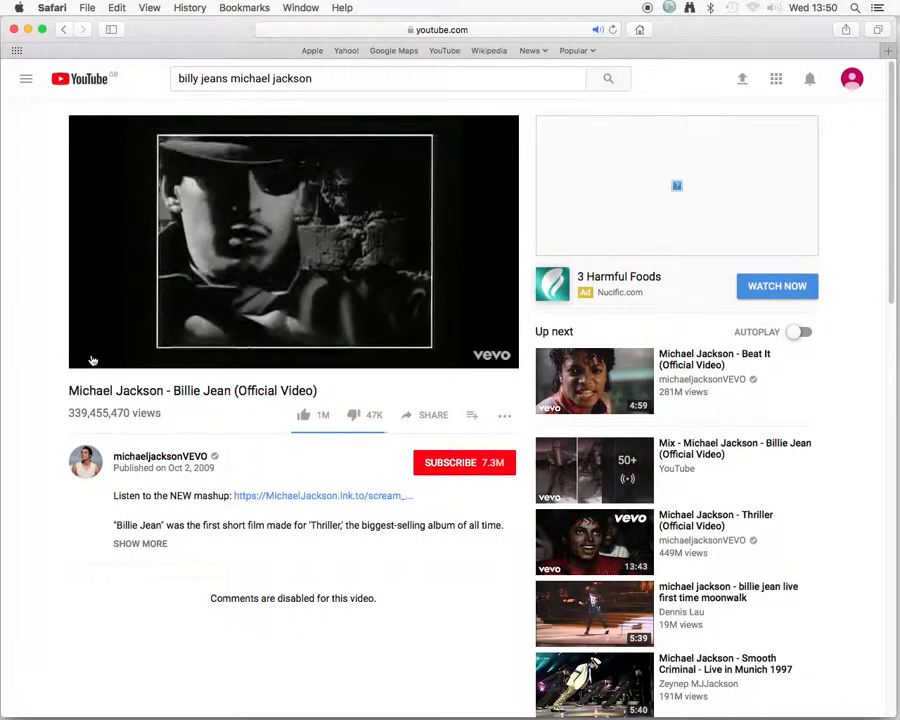
{"action": "mouse_move", "coordinate": [90, 362]}
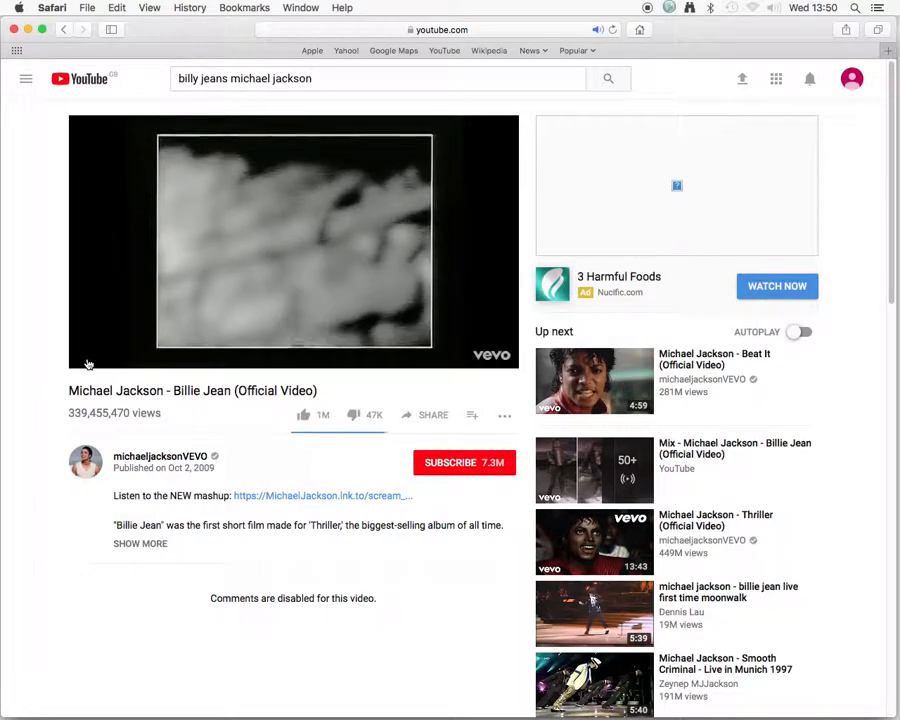
{"action": "left_click", "coordinate": [90, 362]}
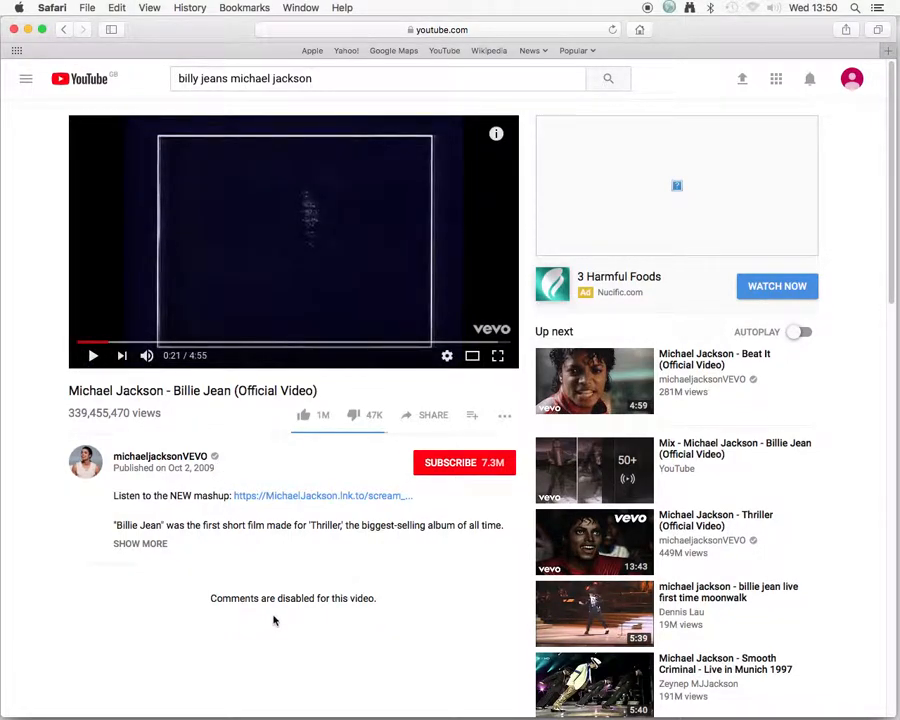
{"action": "left_click", "coordinate": [27, 29]}
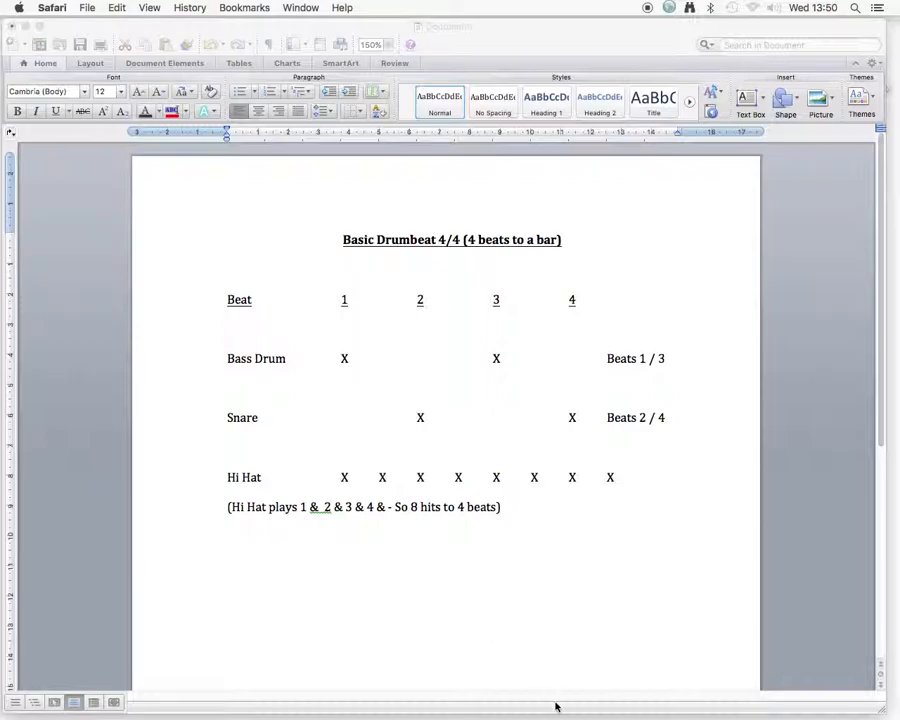
Switch to GarageBand and create a new empty project with a Software Instrument track
{"action": "mouse_move", "coordinate": [555, 712]}
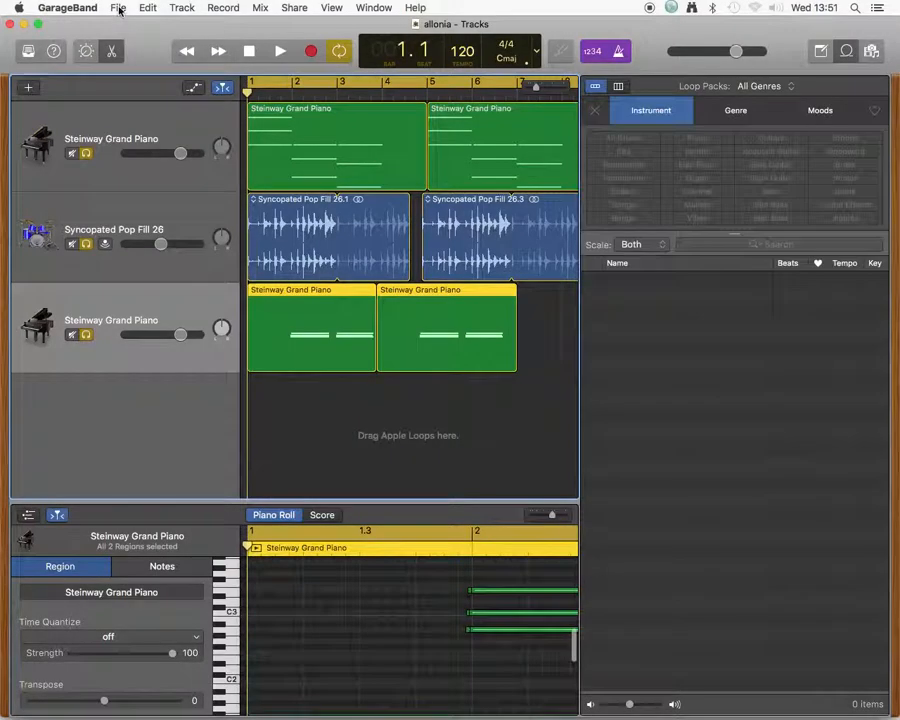
{"action": "left_click", "coordinate": [117, 8]}
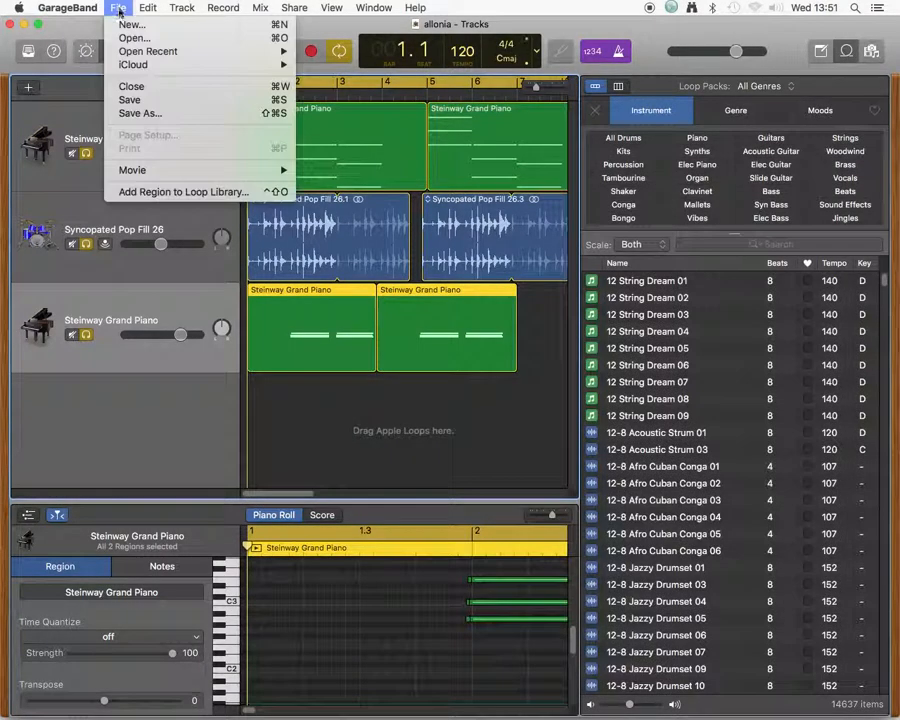
{"action": "left_click", "coordinate": [131, 24]}
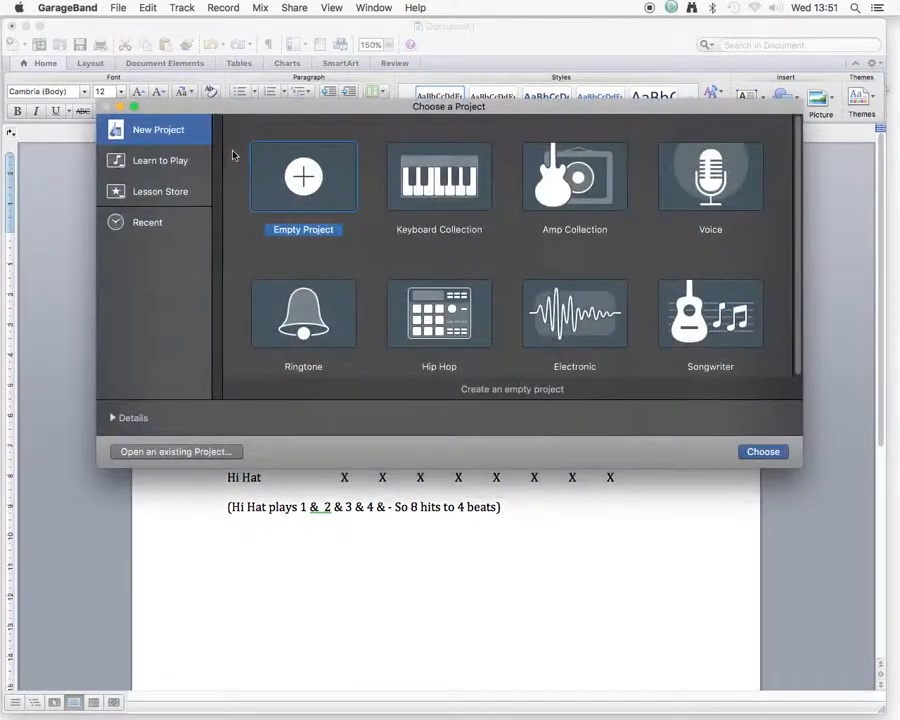
{"action": "double_click", "coordinate": [307, 178]}
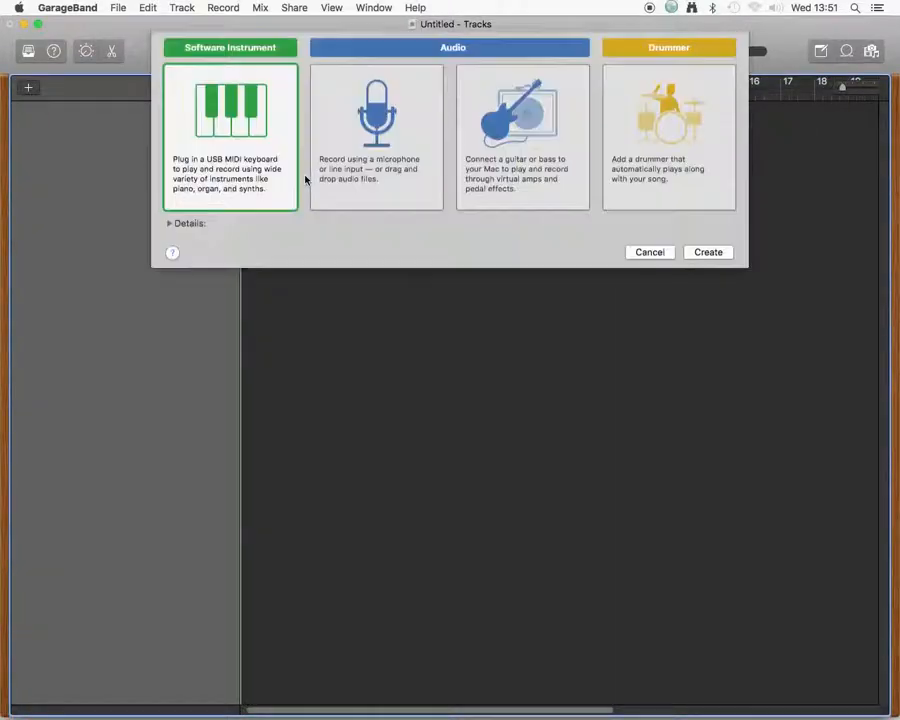
{"action": "double_click", "coordinate": [232, 127]}
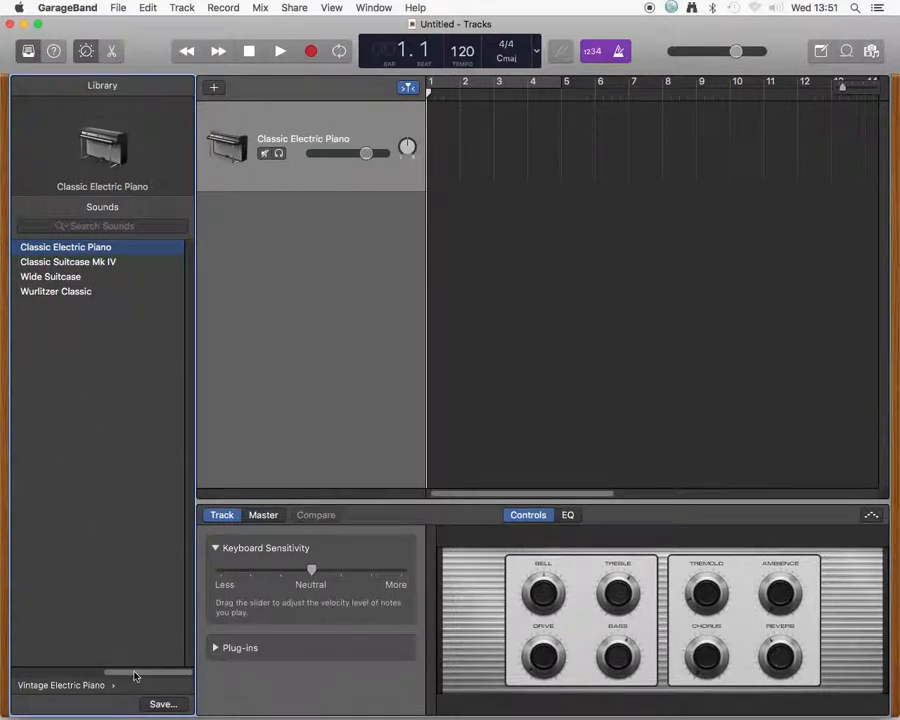
Change the track's sound from the electric piano to the Bluebird drum kit
{"action": "left_click_drag", "start_coordinate": [135, 675], "coordinate": [15, 683]}
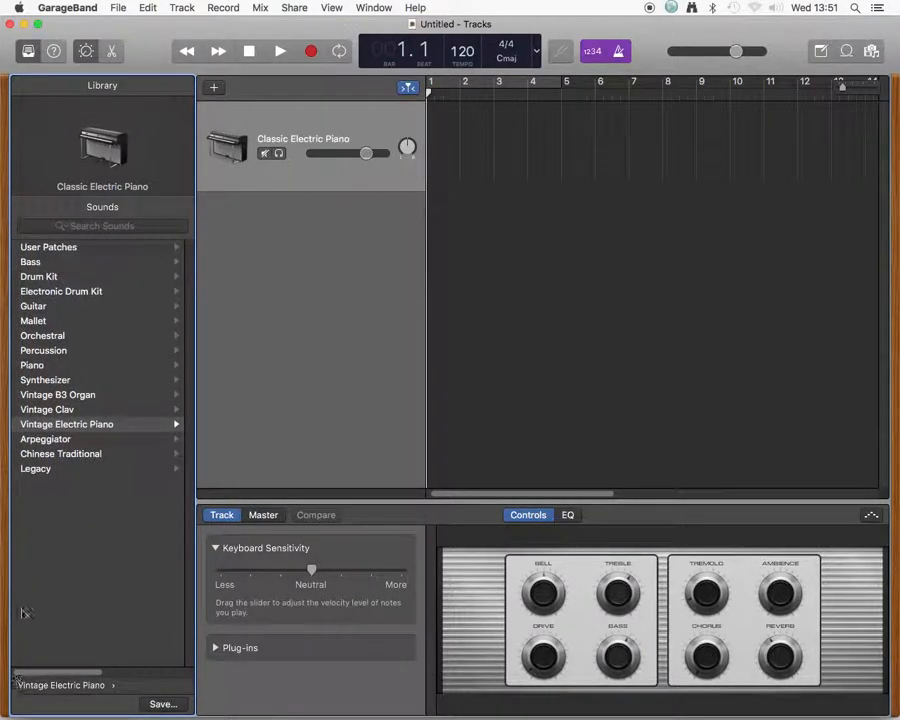
{"action": "left_click", "coordinate": [41, 278]}
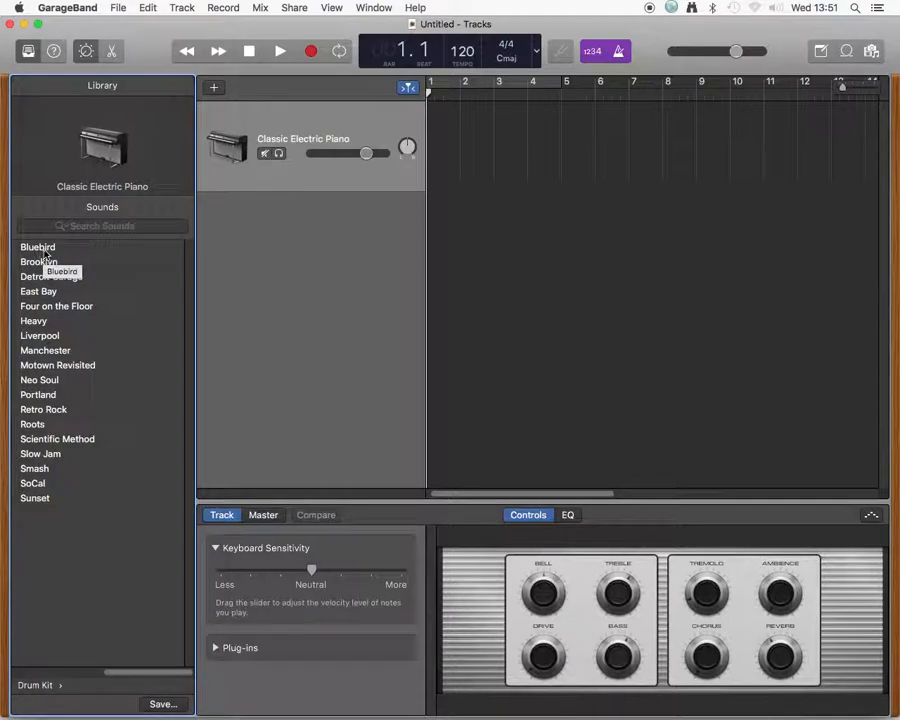
{"action": "left_click", "coordinate": [43, 250]}
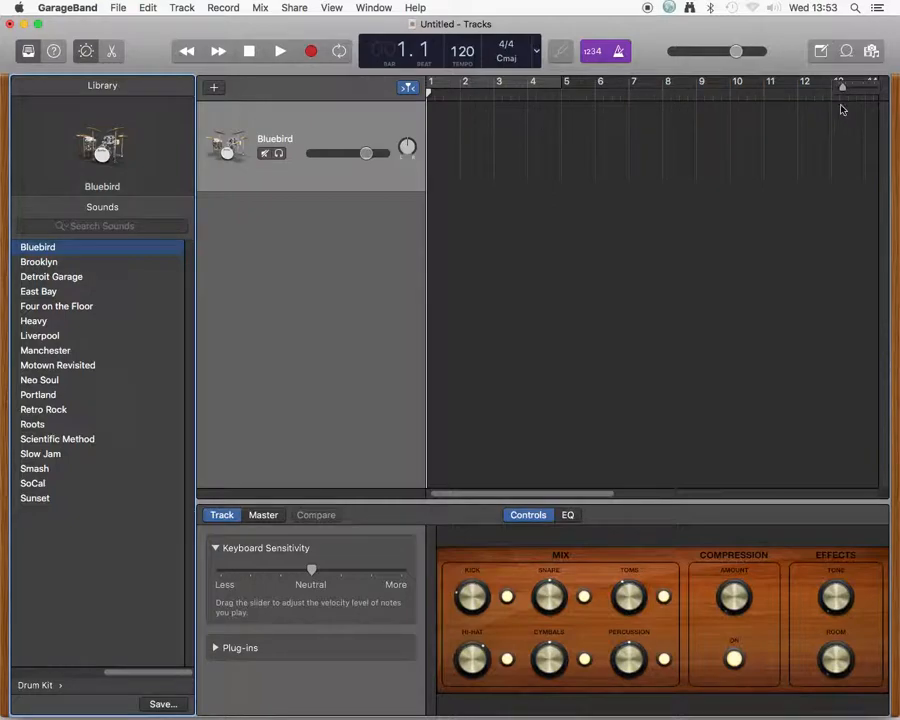
Toggle the metronome off and back on
{"action": "left_click_drag", "start_coordinate": [843, 89], "coordinate": [850, 88]}
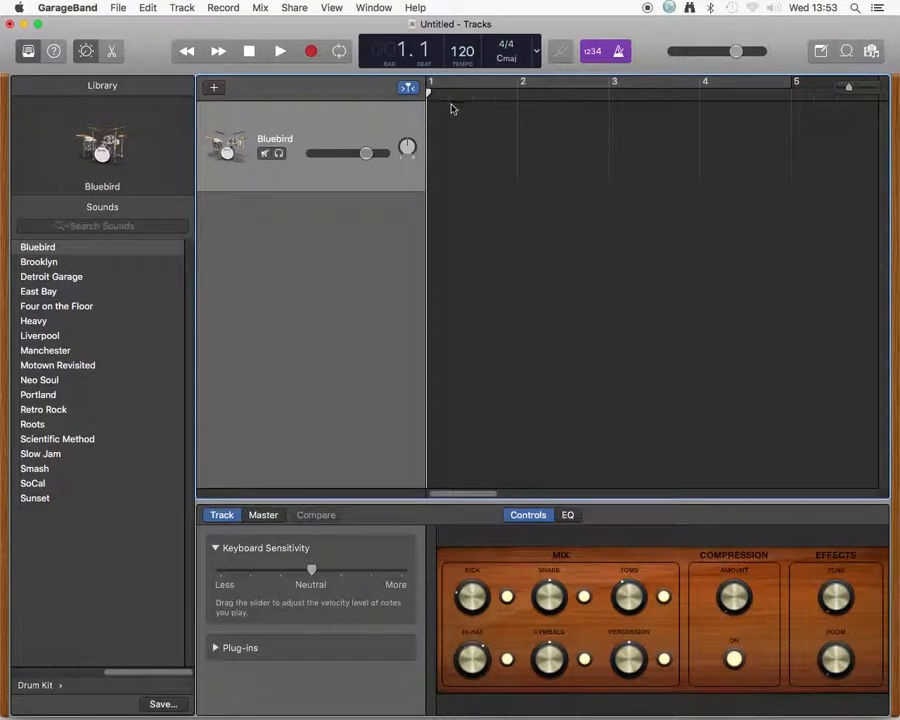
{"action": "left_click", "coordinate": [621, 57]}
{"action": "left_click", "coordinate": [621, 58]}
{"action": "left_click", "coordinate": [620, 57]}
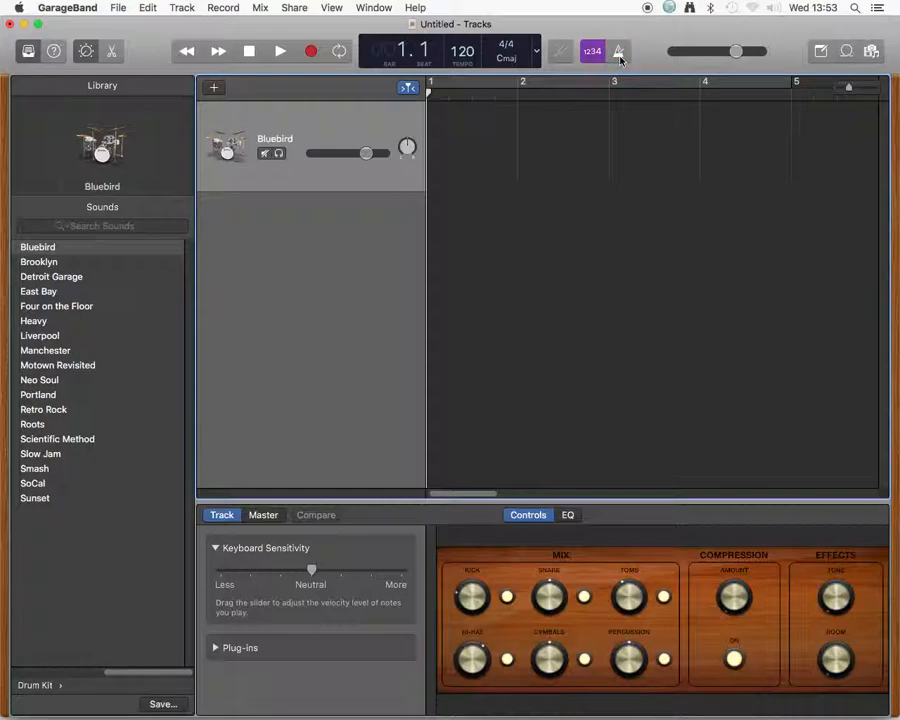
{"action": "left_click", "coordinate": [619, 58]}
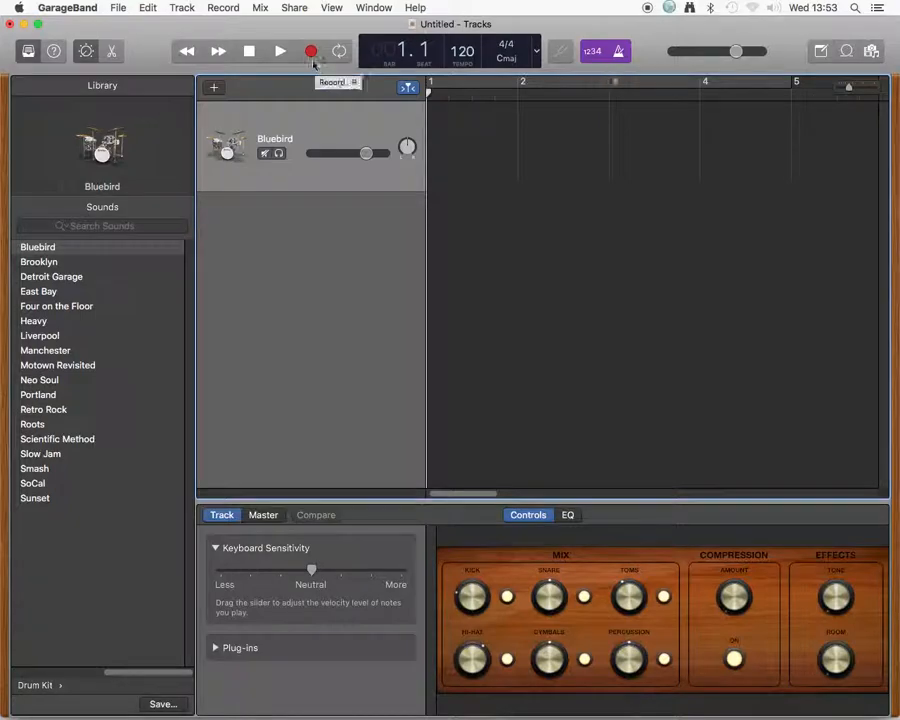
Play the empty project twice to hear the metronome click, returning the playhead to bar 1 each time
{"action": "left_click", "coordinate": [281, 52]}
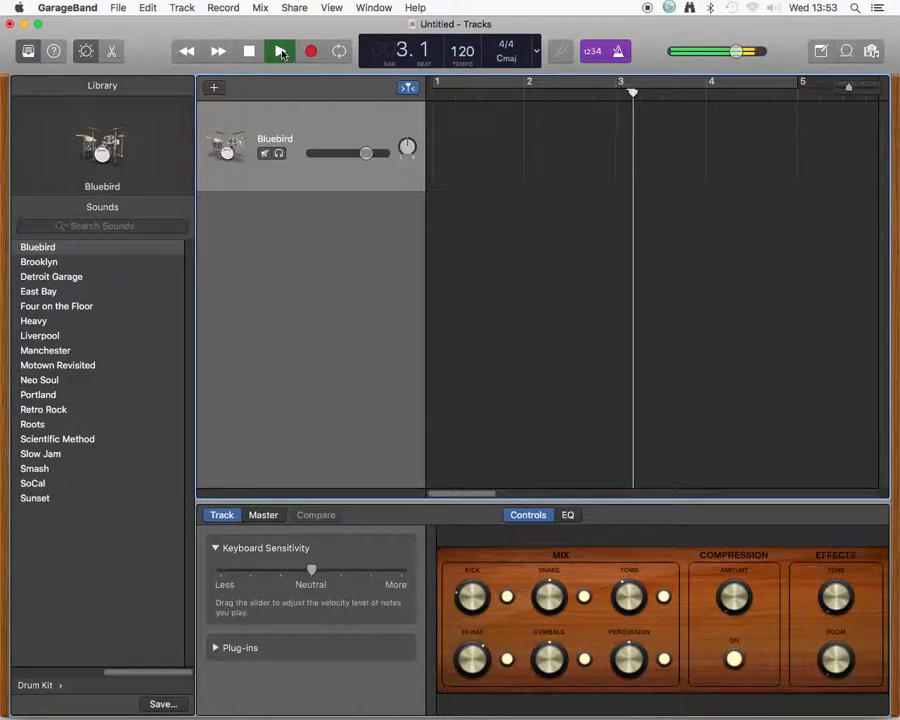
{"action": "left_click", "coordinate": [281, 52]}
{"action": "left_click", "coordinate": [250, 51]}
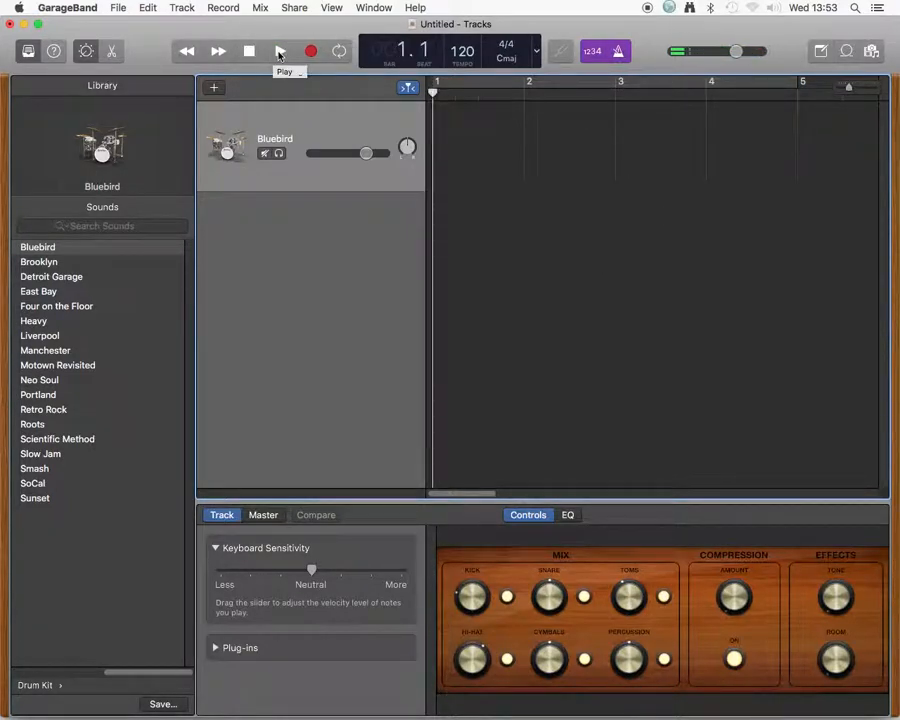
{"action": "left_click", "coordinate": [281, 52]}
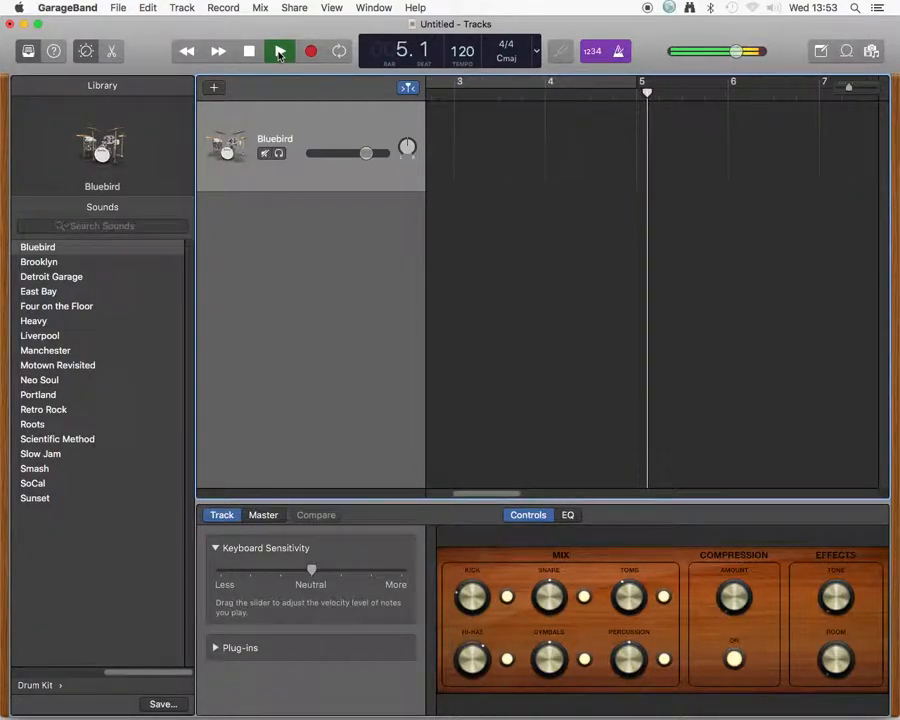
{"action": "left_click", "coordinate": [280, 52]}
{"action": "left_click", "coordinate": [253, 53]}
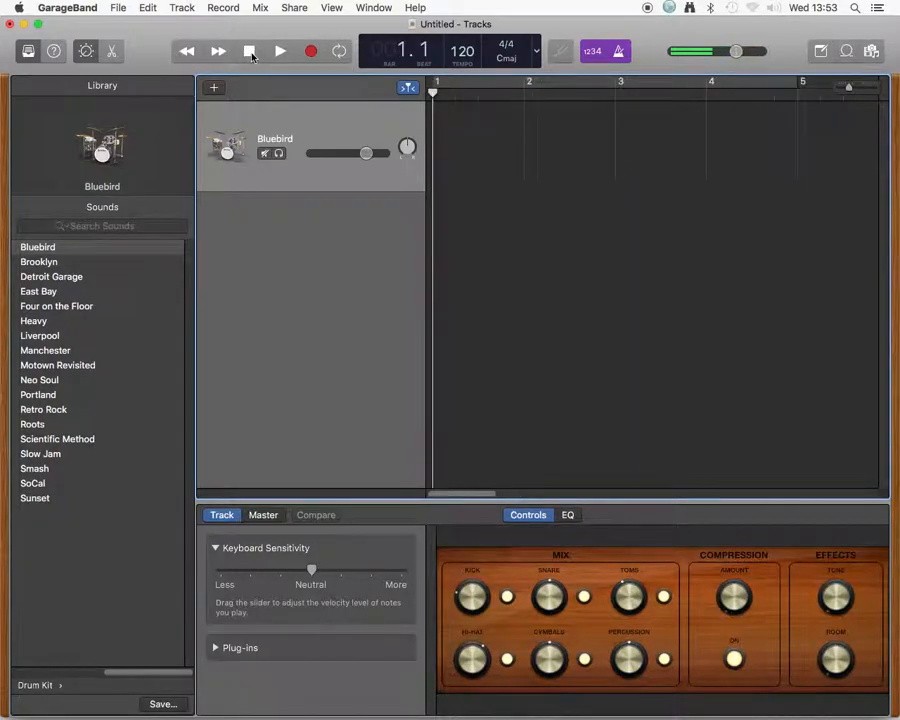
Record a one-bar drum part on the Bluebird track with one hit on each of the four beats
{"action": "left_click", "coordinate": [593, 58]}
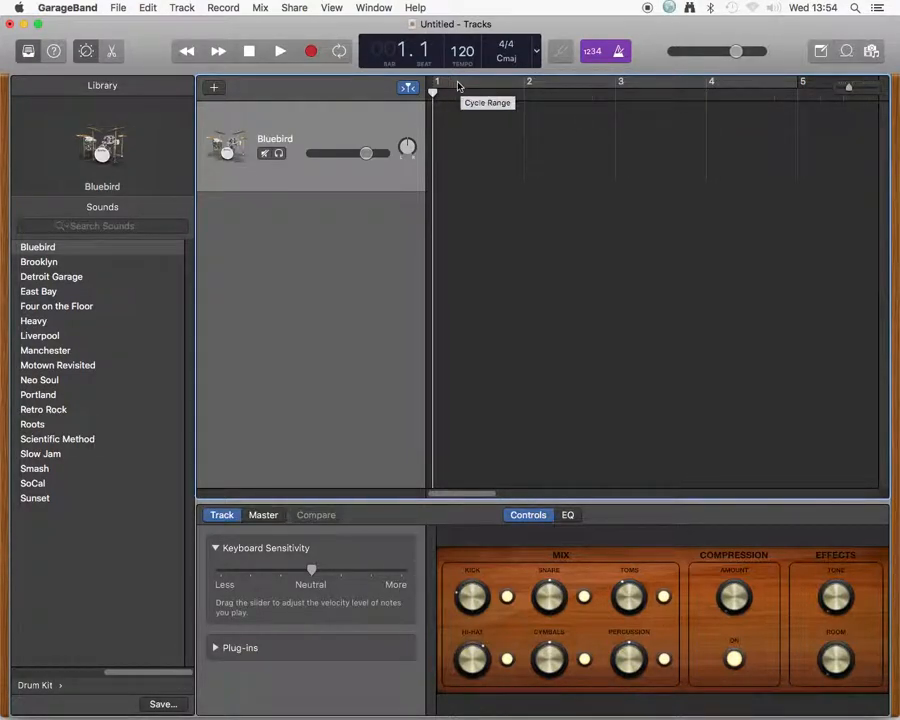
{"action": "left_click", "coordinate": [312, 52]}
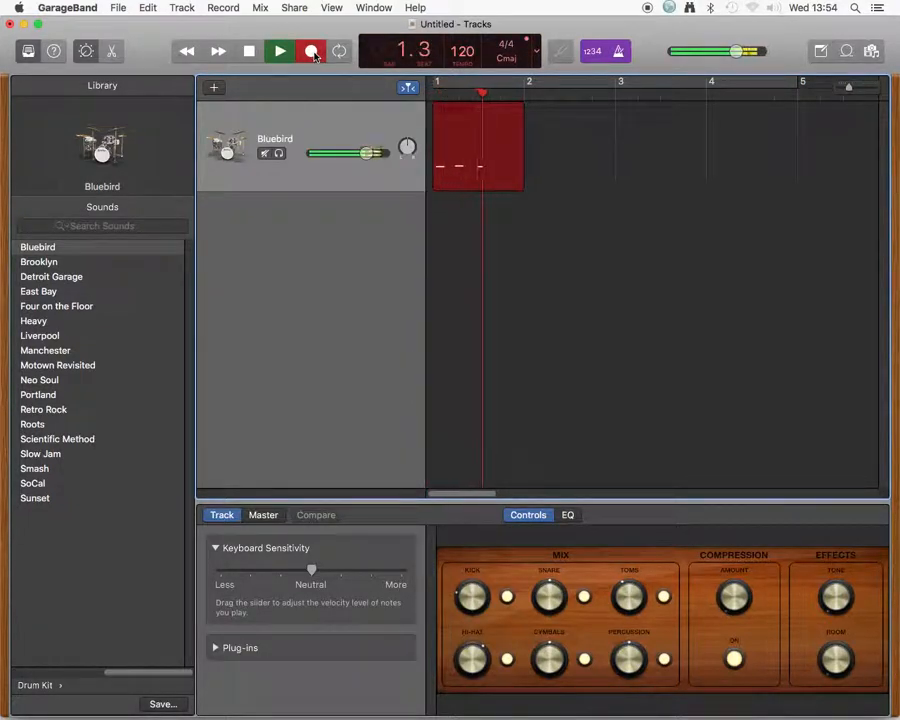
{"action": "left_click", "coordinate": [311, 53]}
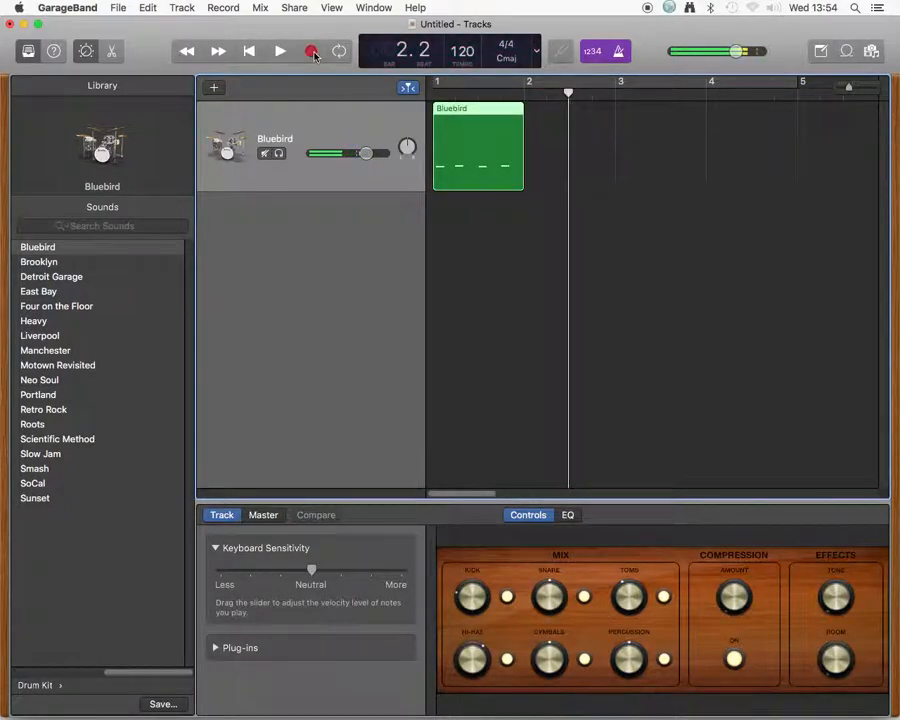
Play back the recorded Bluebird drum bar from the beginning to check its timing
{"action": "left_click", "coordinate": [249, 51]}
{"action": "left_click", "coordinate": [280, 52]}
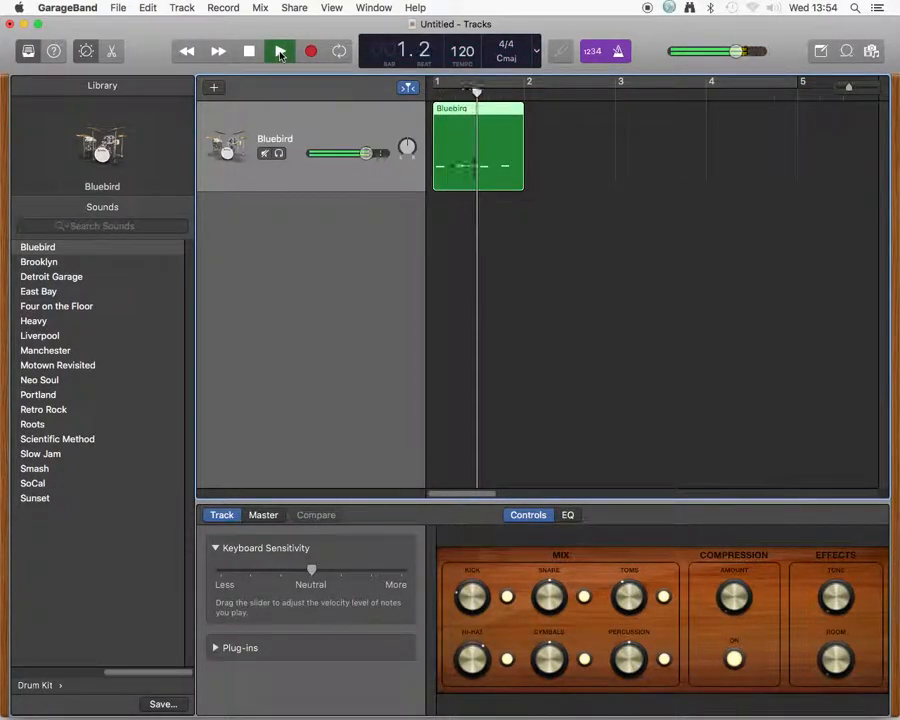
{"action": "left_click", "coordinate": [272, 57]}
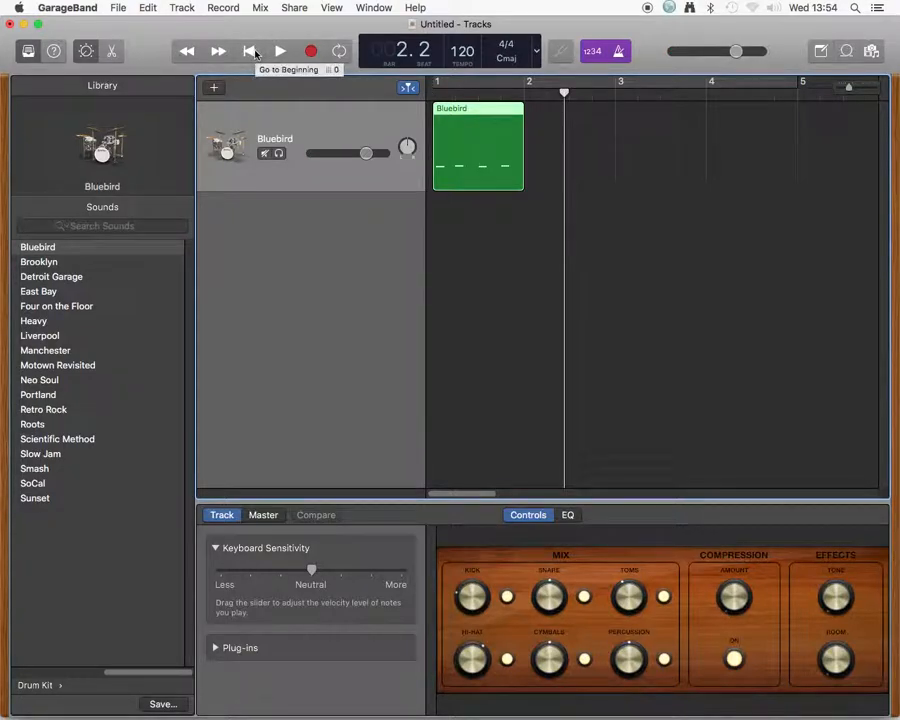
{"action": "left_click", "coordinate": [281, 52]}
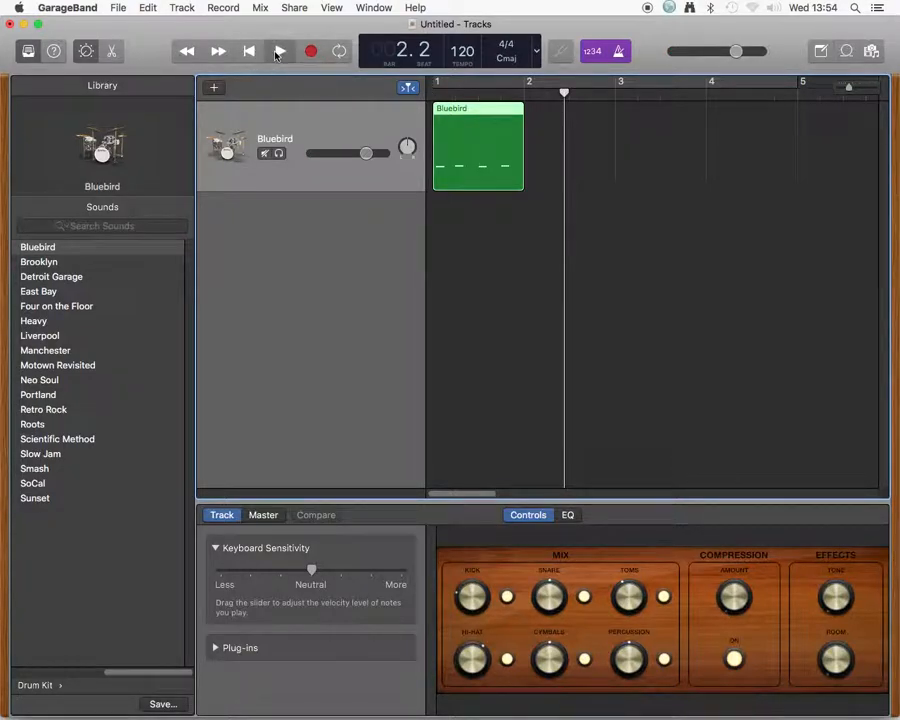
{"action": "left_click", "coordinate": [250, 55]}
{"action": "left_click", "coordinate": [250, 55]}
{"action": "left_click", "coordinate": [281, 52]}
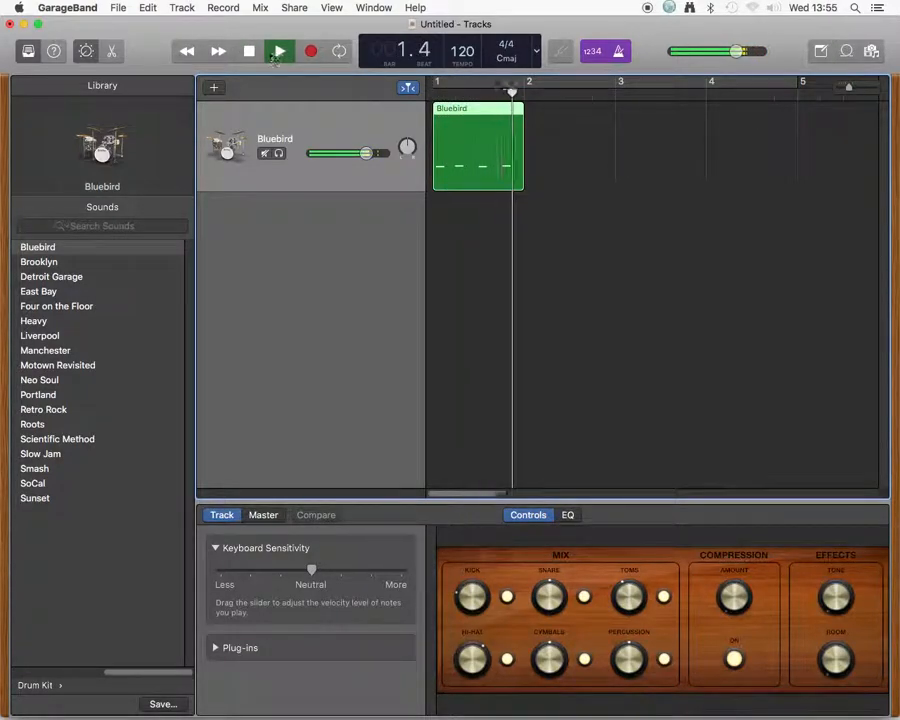
Return the playhead to bar 1, then turn on a cycle range covering only bar 1 and play the loop
{"action": "left_click", "coordinate": [249, 51]}
{"action": "left_click", "coordinate": [249, 51]}
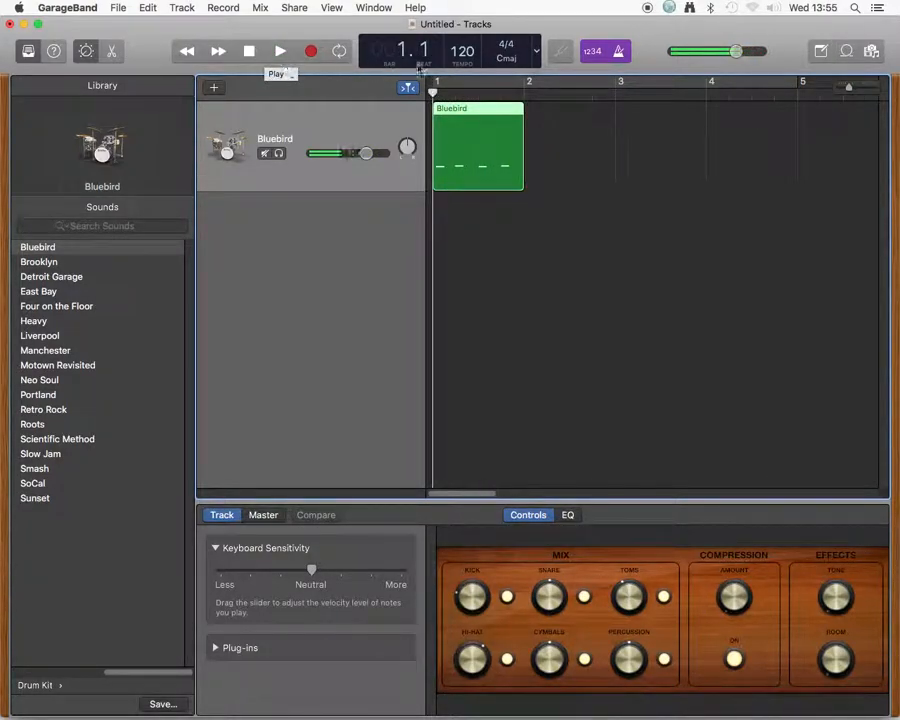
{"action": "left_click", "coordinate": [465, 88]}
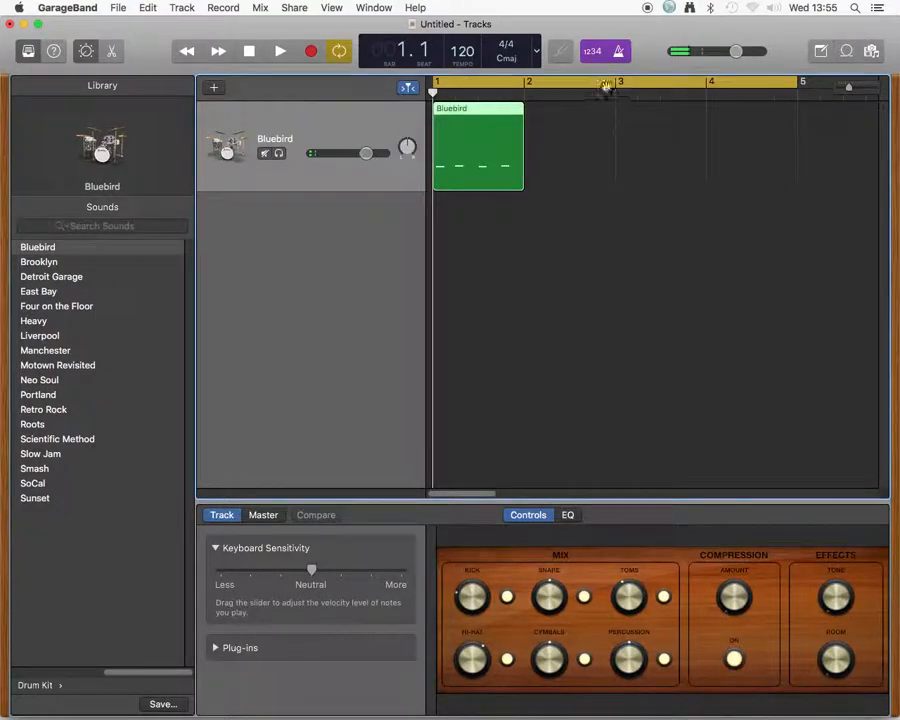
{"action": "left_click_drag", "start_coordinate": [796, 81], "coordinate": [527, 91]}
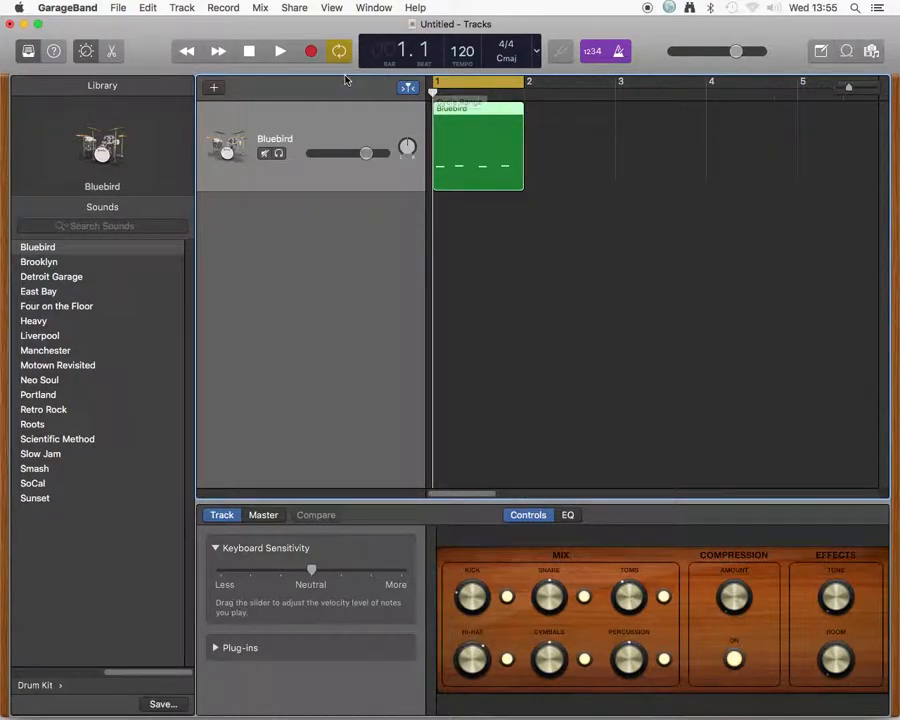
{"action": "left_click", "coordinate": [280, 52]}
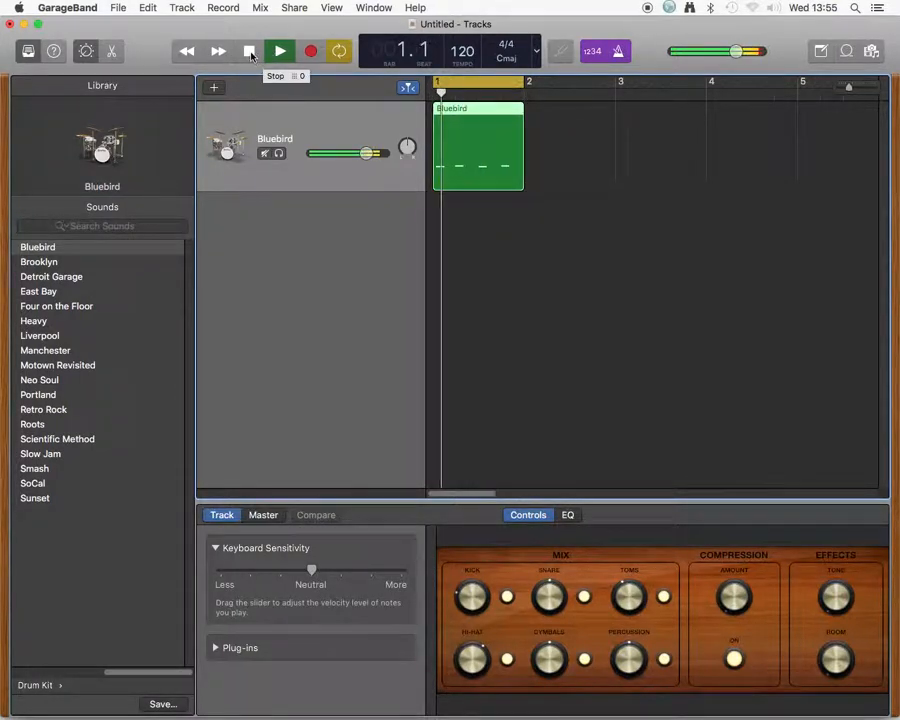
{"action": "left_click", "coordinate": [277, 55]}
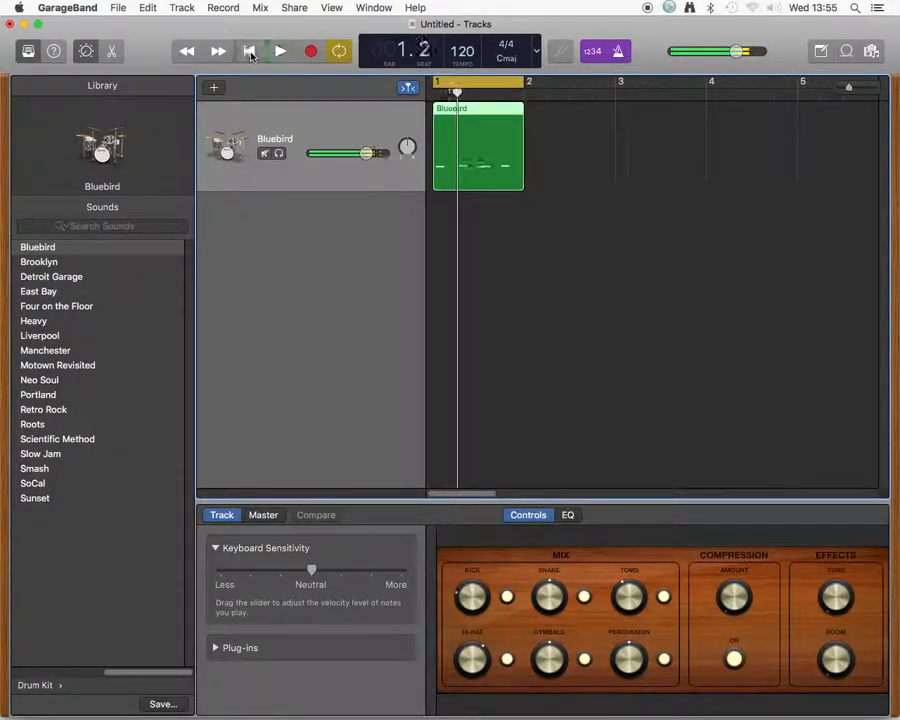
Open the Bluebird region in the Piano Roll and enlarge the editor so the four notes of the bar are clearly shown
{"action": "double_click", "coordinate": [479, 147]}
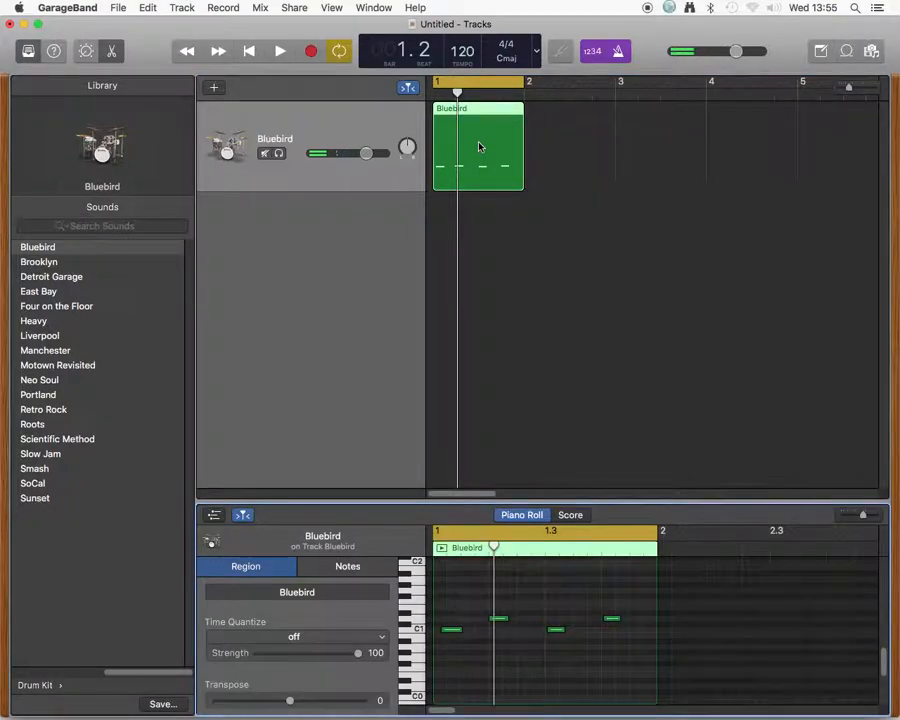
{"action": "left_click_drag", "start_coordinate": [483, 500], "coordinate": [474, 338]}
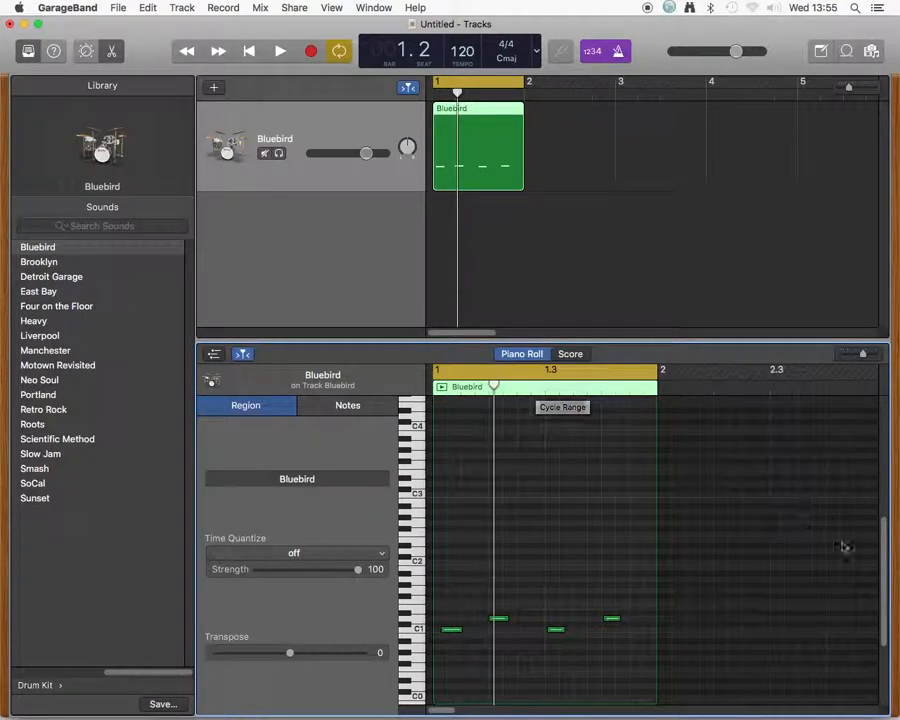
{"action": "left_click_drag", "start_coordinate": [884, 553], "coordinate": [884, 617]}
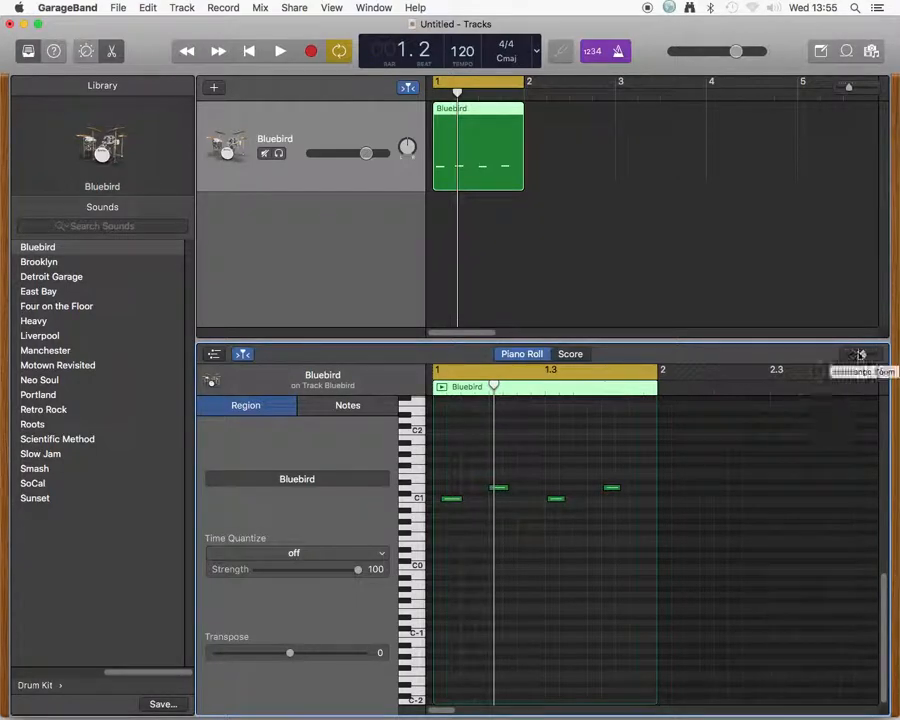
{"action": "left_click_drag", "start_coordinate": [864, 357], "coordinate": [868, 358]}
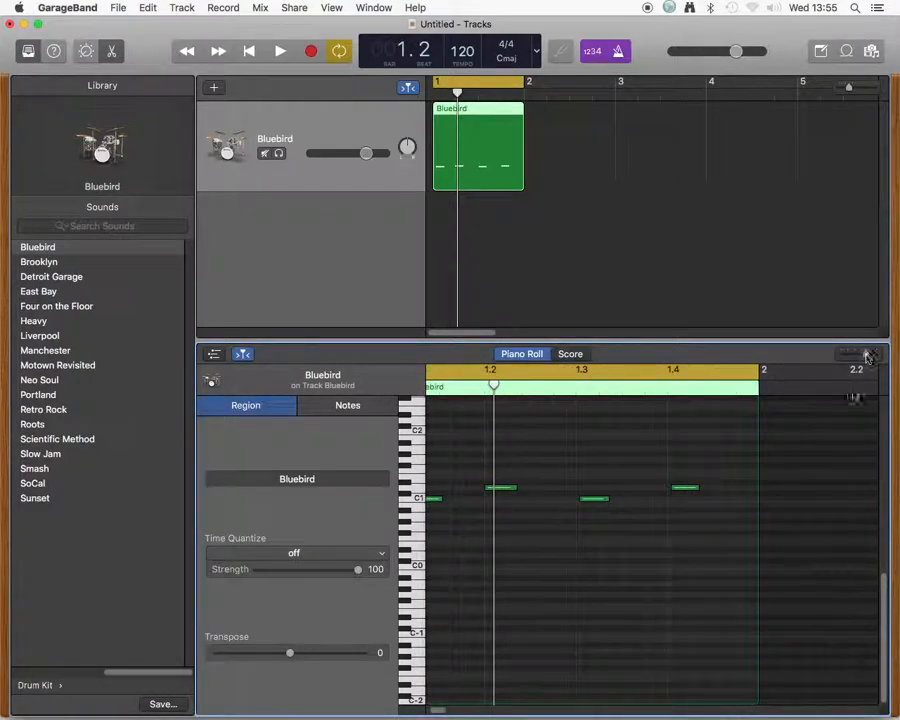
{"action": "scroll", "coordinate": [434, 712], "scroll_direction": "left", "scroll_amount": 2}
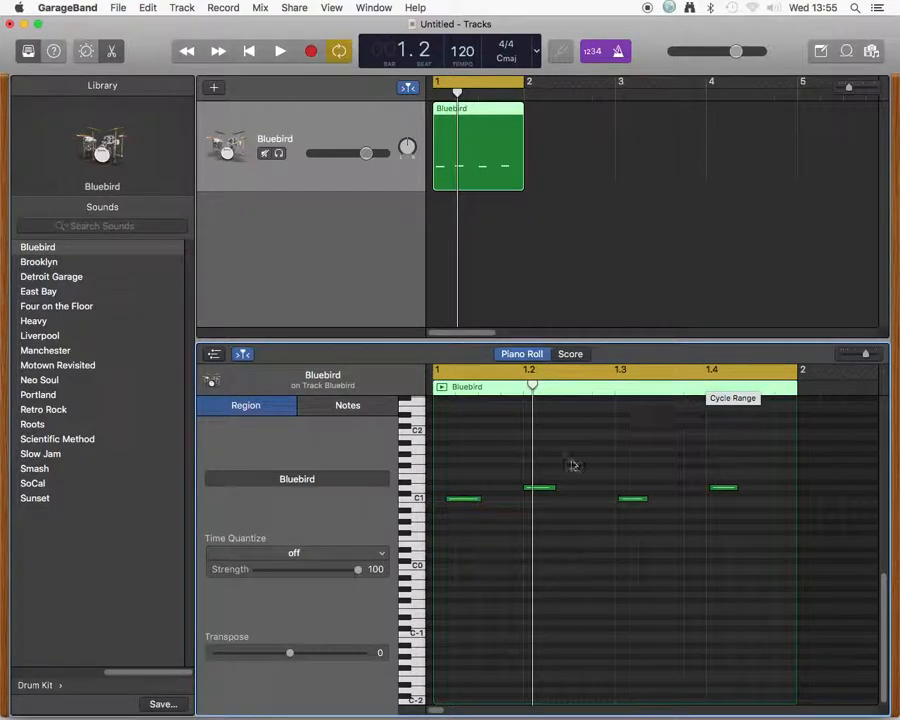
Audition the four recorded notes one by one to see how far each sits from its beat
{"action": "left_click", "coordinate": [459, 504]}
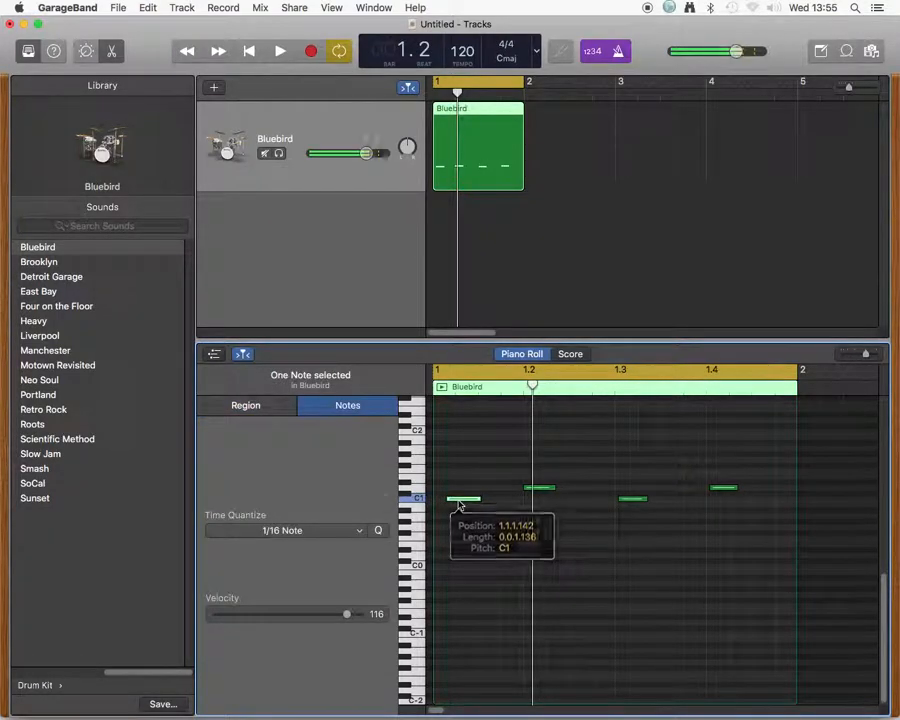
{"action": "left_click", "coordinate": [535, 490]}
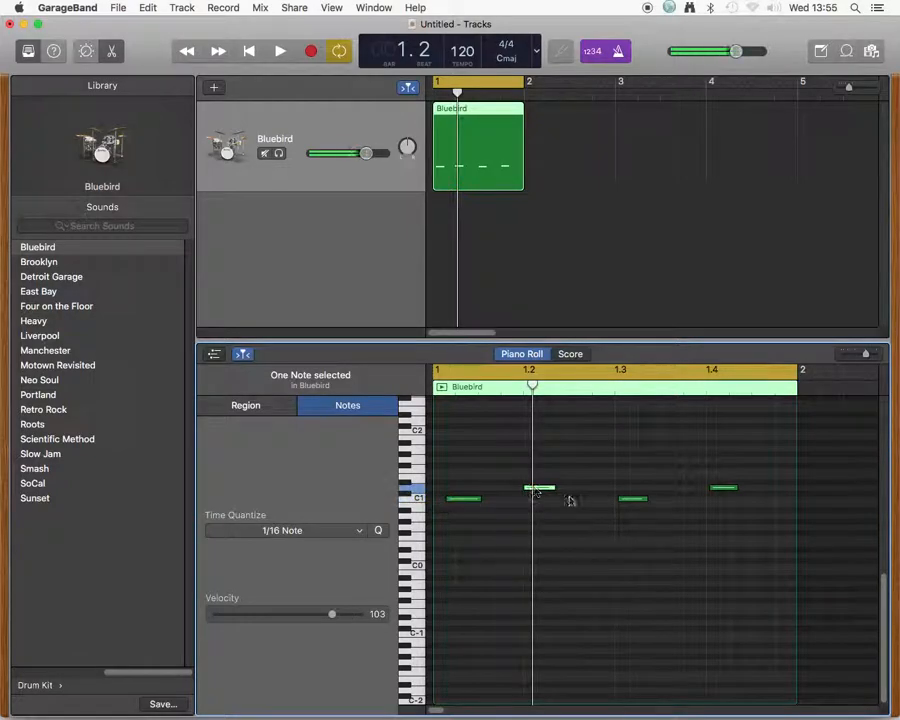
{"action": "left_click", "coordinate": [633, 500]}
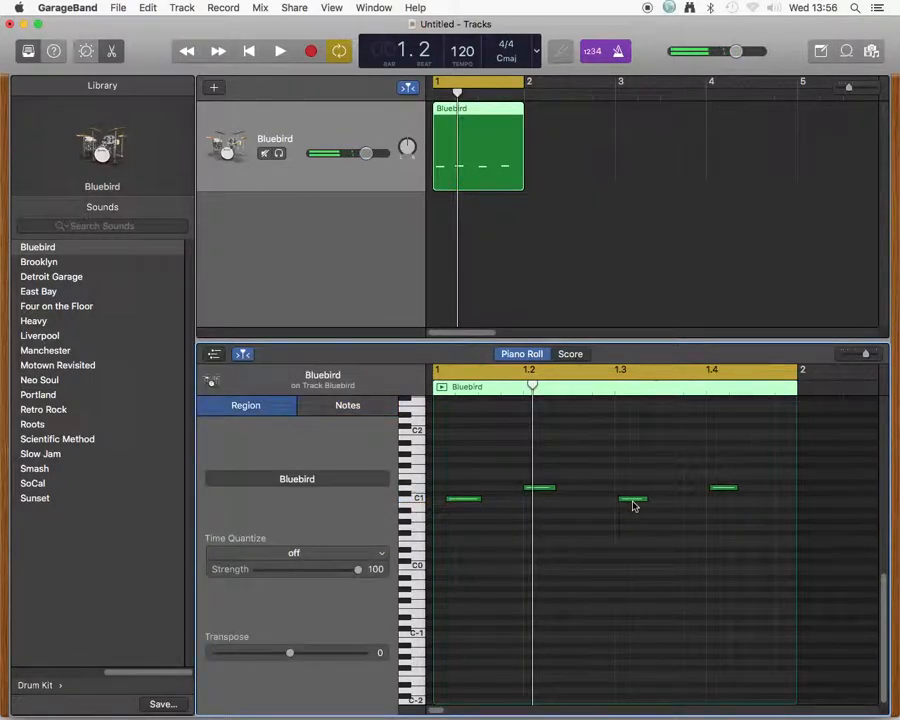
{"action": "left_click", "coordinate": [724, 489]}
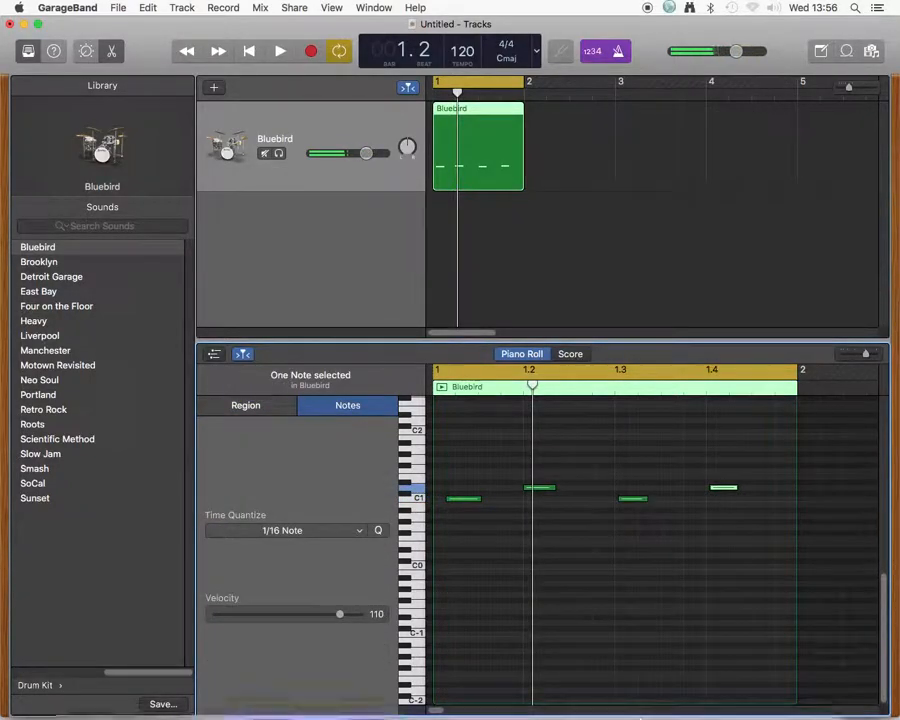
Check the bass drum and snare beats on the Basic Drumbeat 4/4 chart in Word, then return to GarageBand
{"action": "mouse_move", "coordinate": [722, 698]}
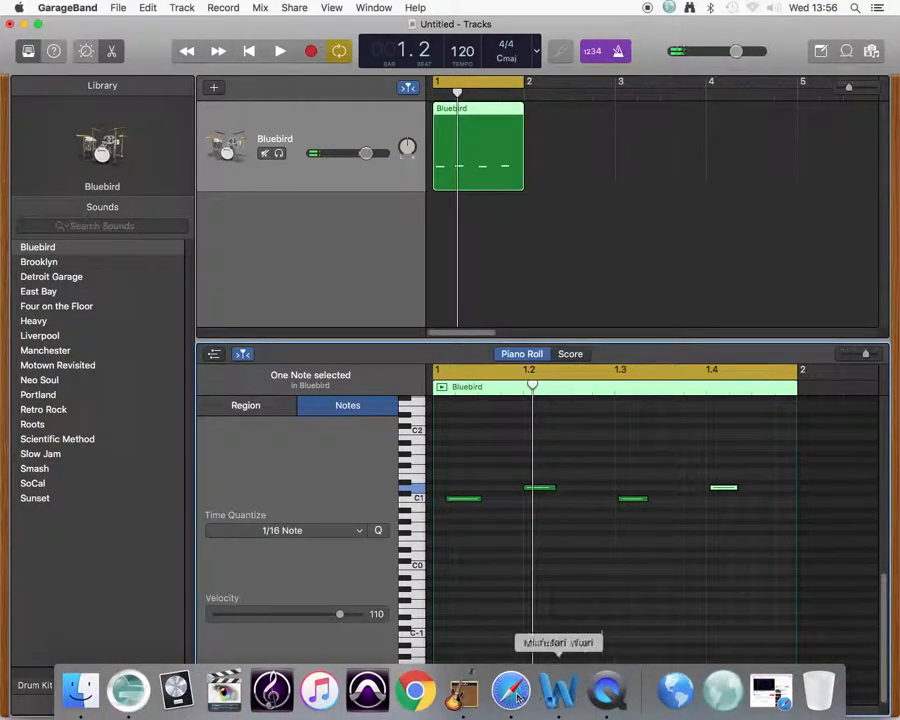
{"action": "left_click", "coordinate": [558, 690]}
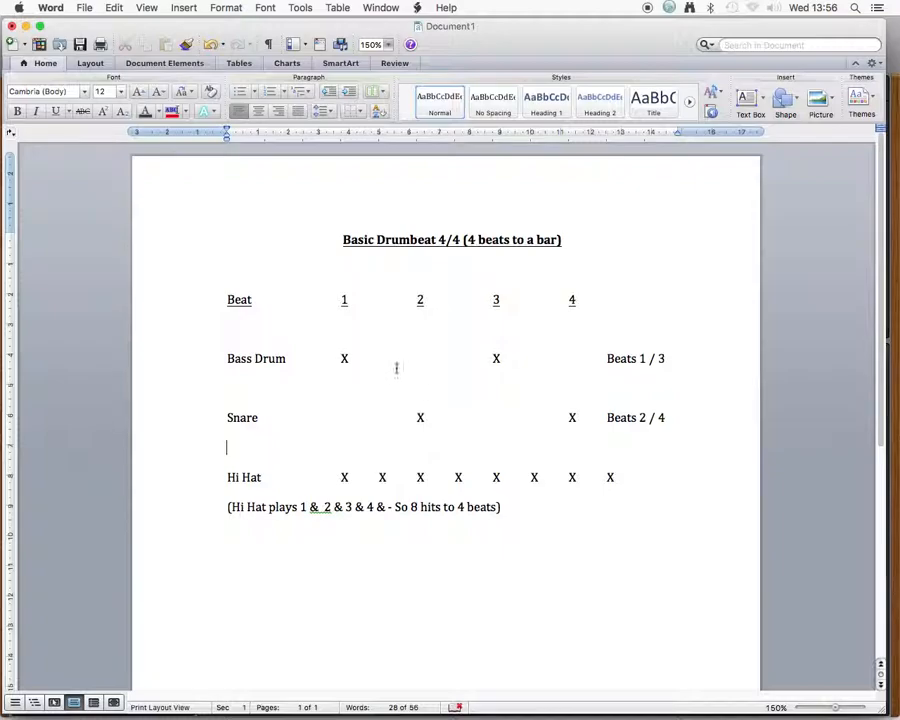
{"action": "mouse_move", "coordinate": [649, 712]}
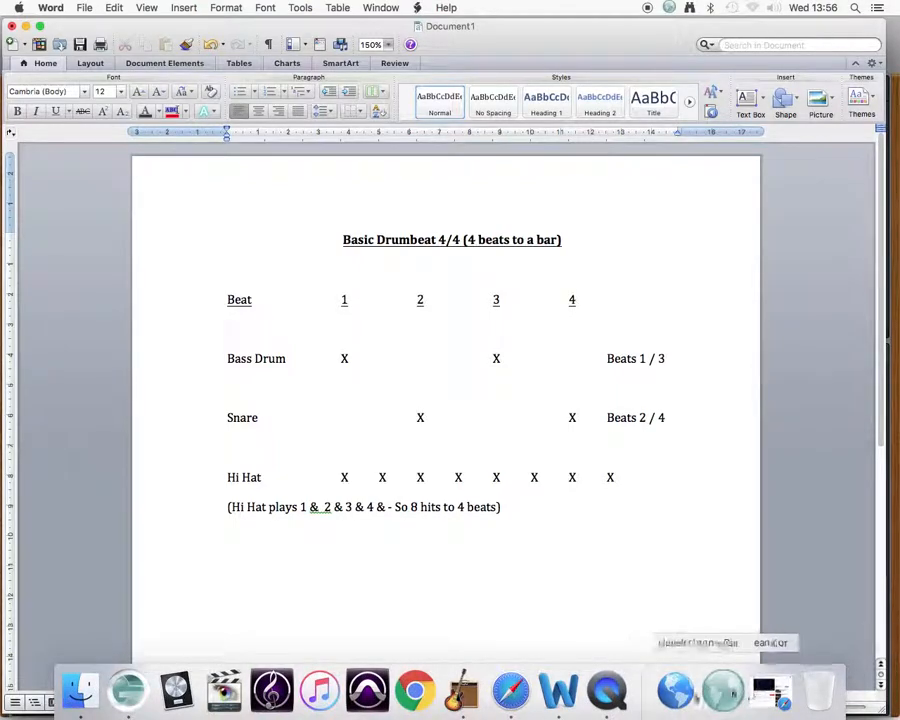
{"action": "left_click", "coordinate": [461, 690]}
Align the four drum notes with the starts of beats 1, 2, 3 and 4, keeping their C1 and D1 pitches
{"action": "left_click_drag", "start_coordinate": [465, 507], "coordinate": [451, 503]}
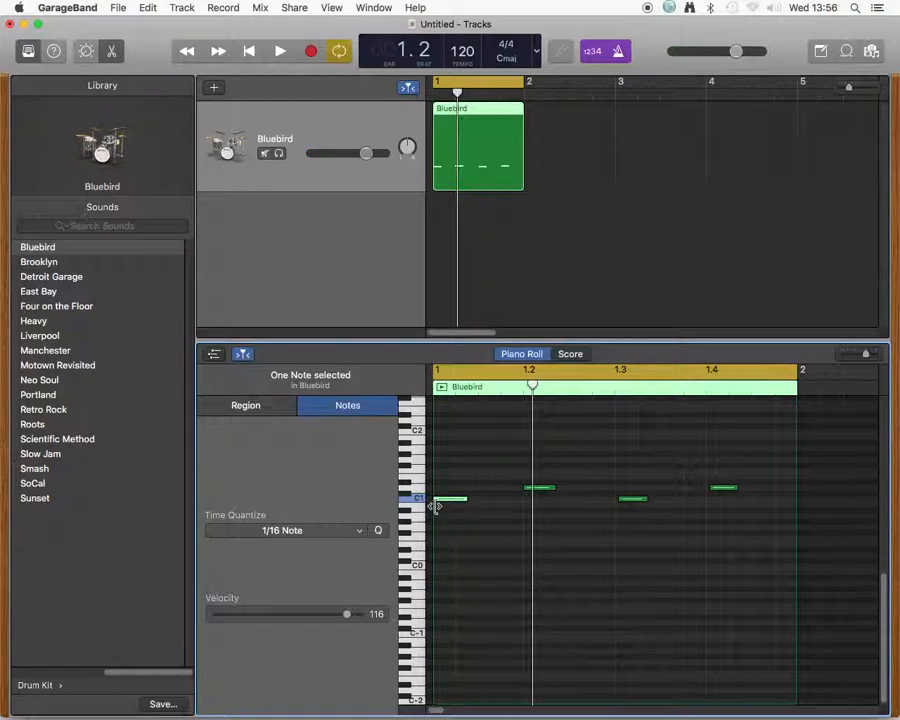
{"action": "left_click", "coordinate": [534, 489]}
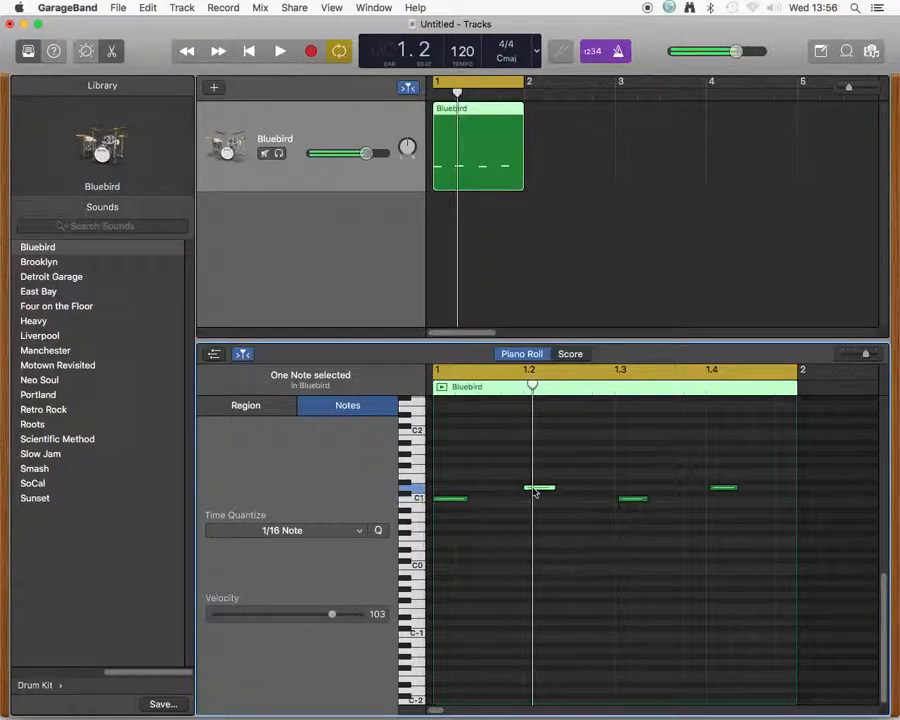
{"action": "left_click_drag", "start_coordinate": [534, 492], "coordinate": [538, 487]}
{"action": "left_click", "coordinate": [629, 502]}
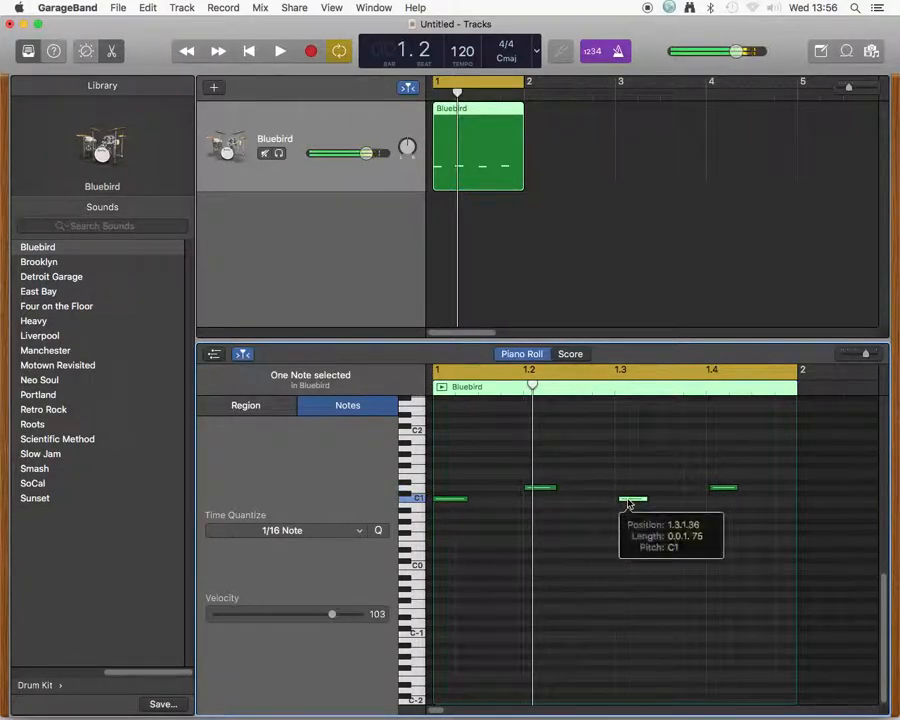
{"action": "left_click_drag", "start_coordinate": [629, 503], "coordinate": [625, 502]}
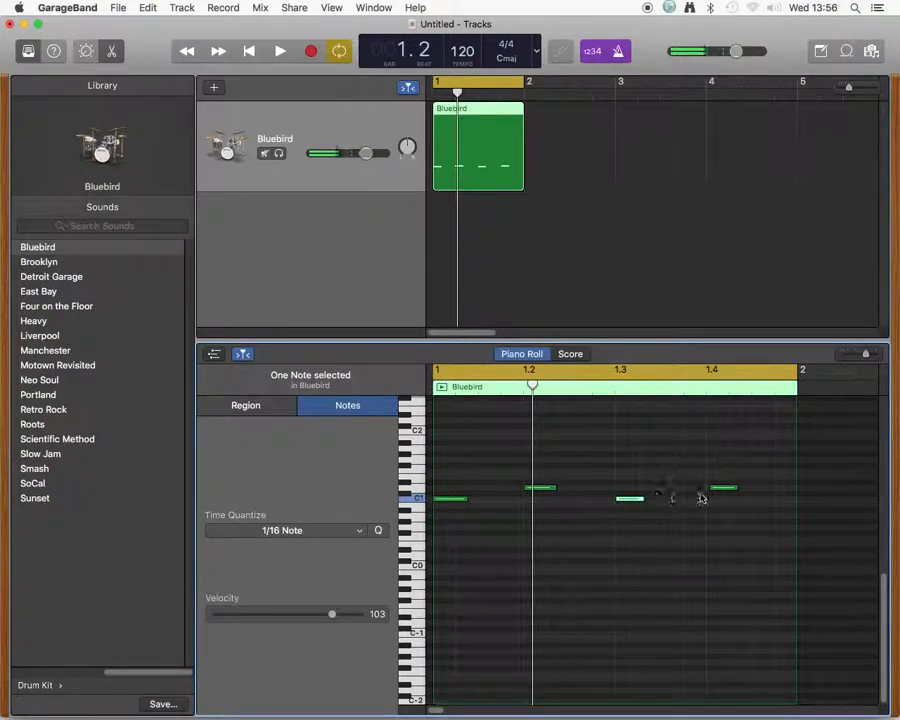
{"action": "left_click_drag", "start_coordinate": [719, 492], "coordinate": [717, 490]}
Audition each aligned bass drum and snare note in turn and check its position
{"action": "left_click", "coordinate": [448, 502]}
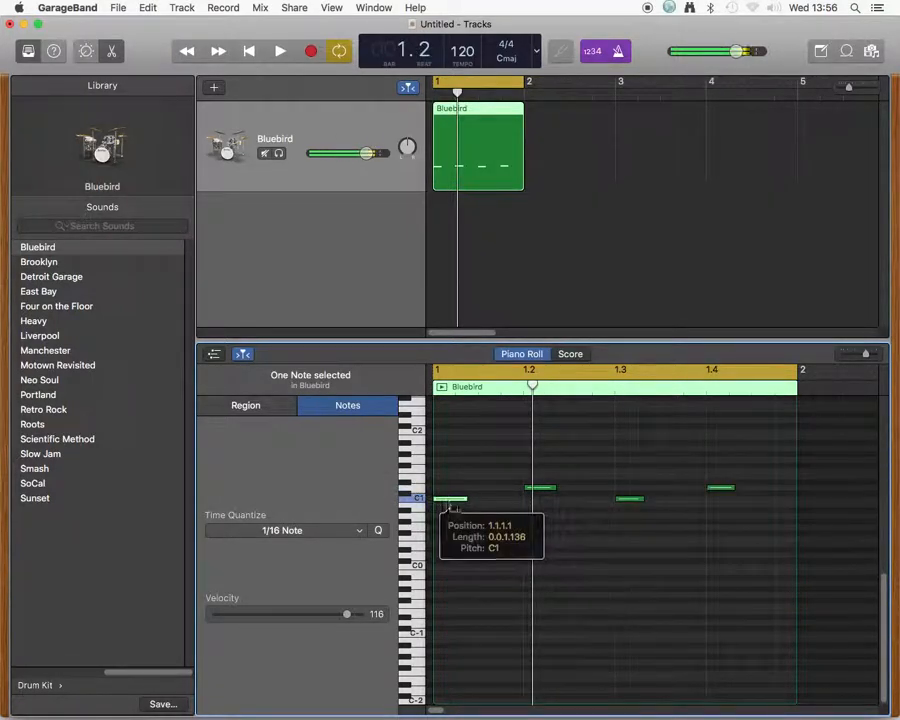
{"action": "left_click", "coordinate": [544, 488]}
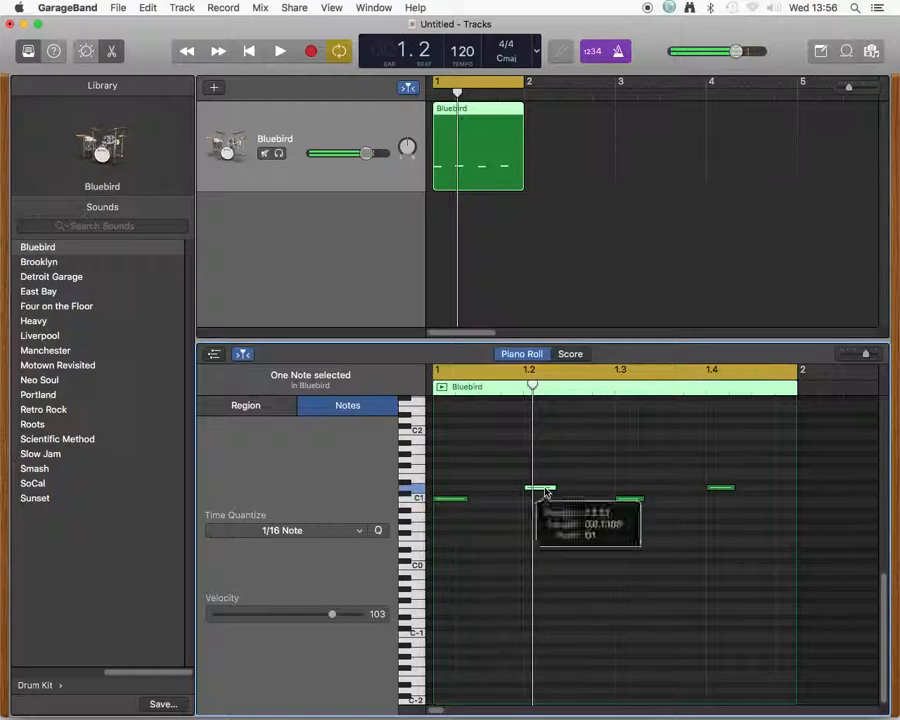
{"action": "left_click", "coordinate": [624, 501]}
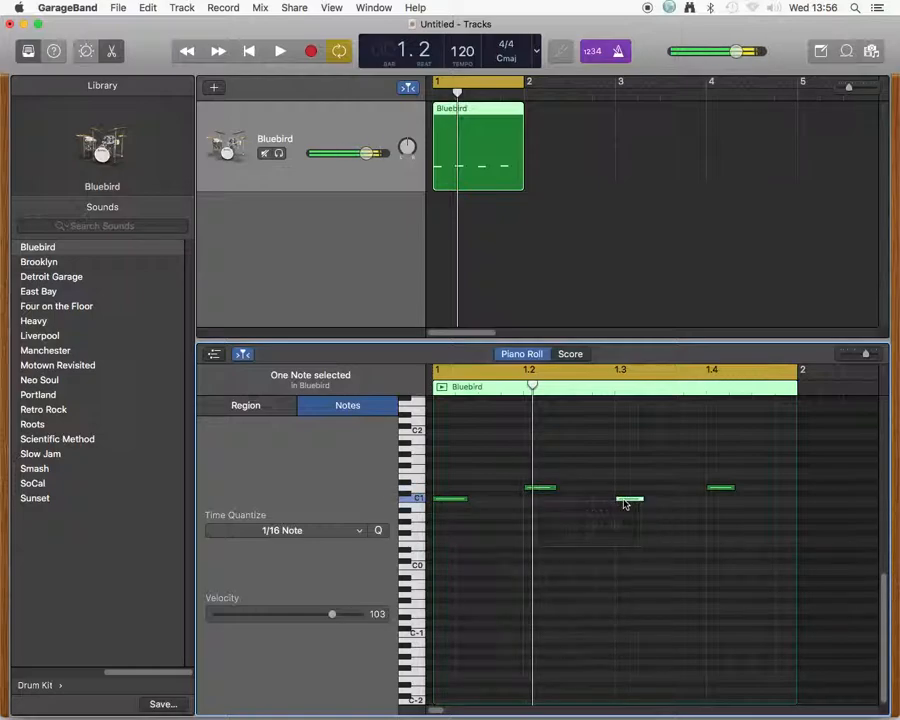
{"action": "left_click", "coordinate": [724, 489]}
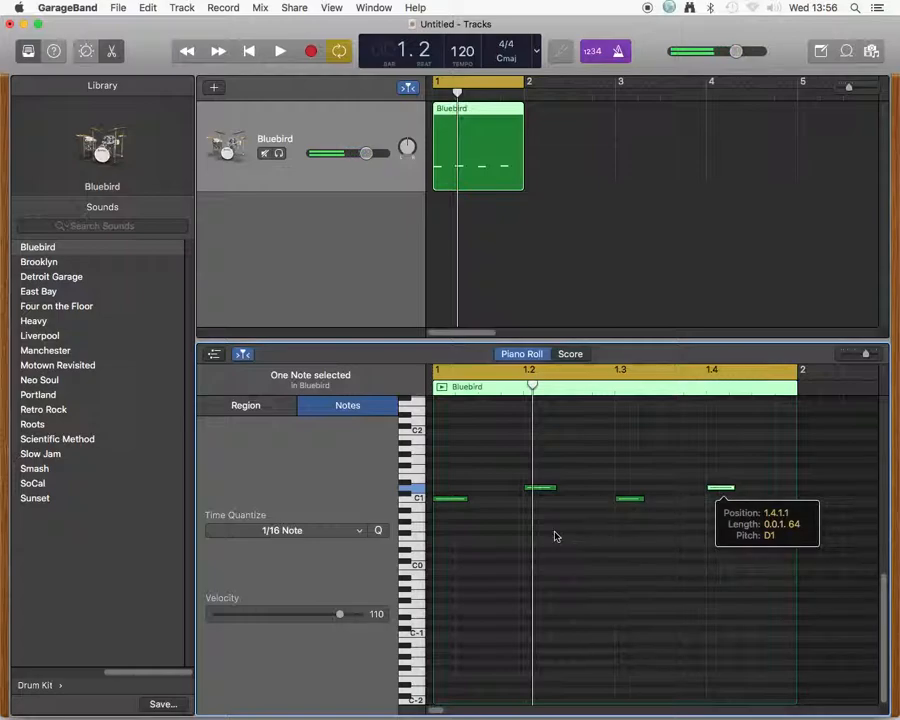
Select all four notes in the bar and play the loop to hear the corrected timing
{"action": "left_click_drag", "start_coordinate": [450, 466], "coordinate": [713, 534]}
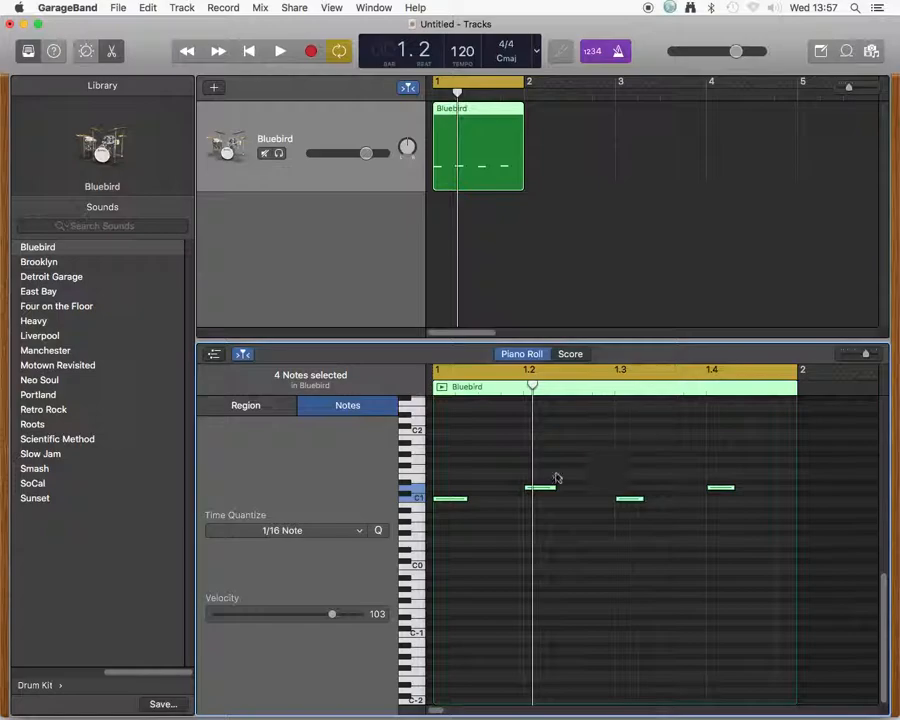
{"action": "left_click", "coordinate": [280, 52]}
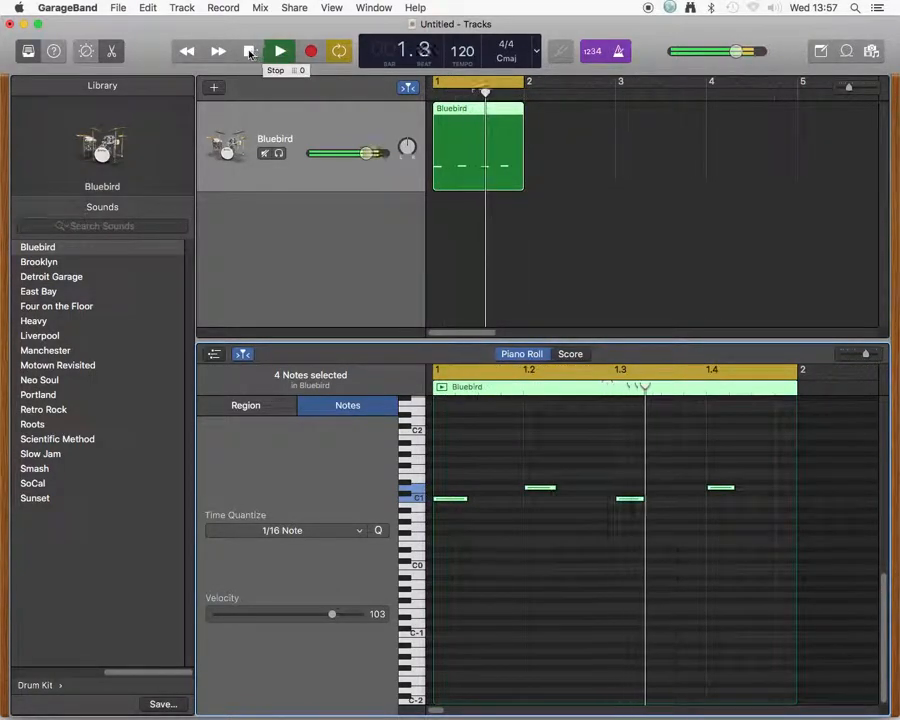
{"action": "left_click", "coordinate": [248, 52]}
Switch to the Billie Jean video in Safari and play its opening from the start, pausing after a few seconds
{"action": "mouse_move", "coordinate": [366, 716]}
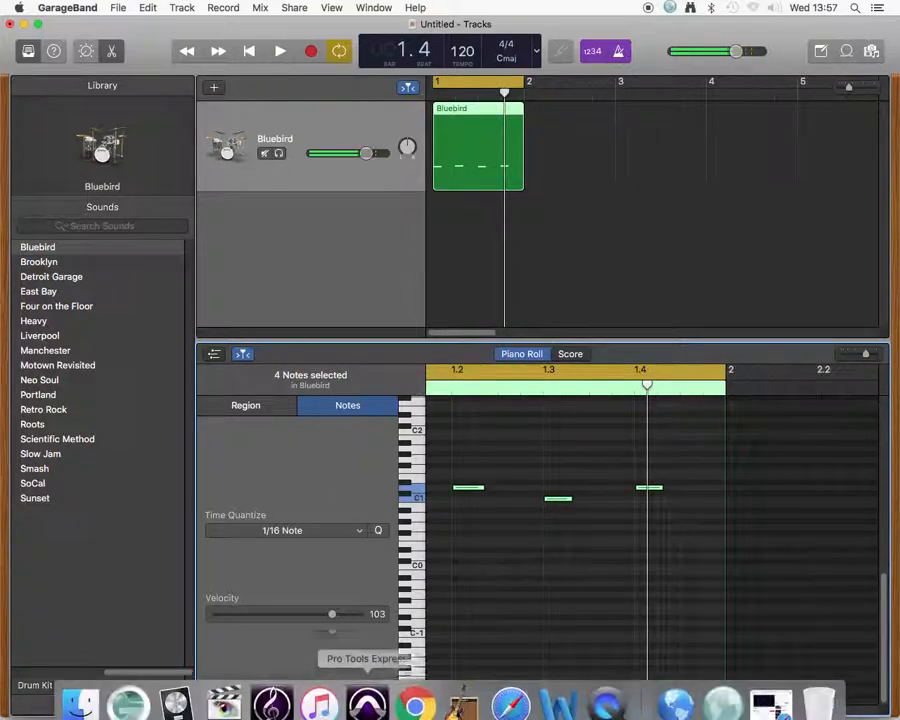
{"action": "left_click", "coordinate": [720, 688]}
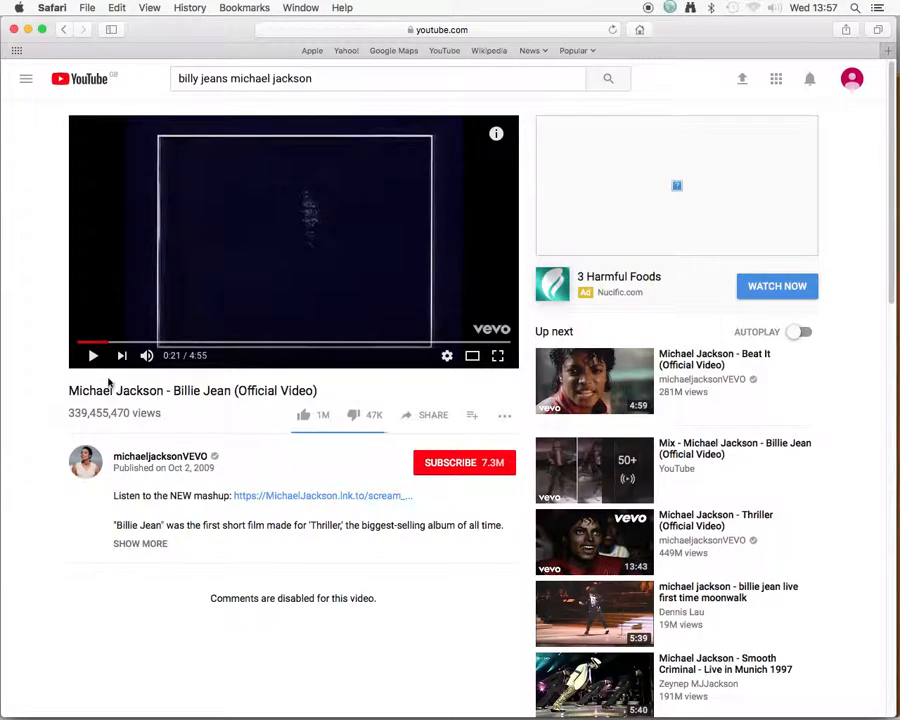
{"action": "left_click", "coordinate": [76, 342]}
{"action": "left_click", "coordinate": [93, 356]}
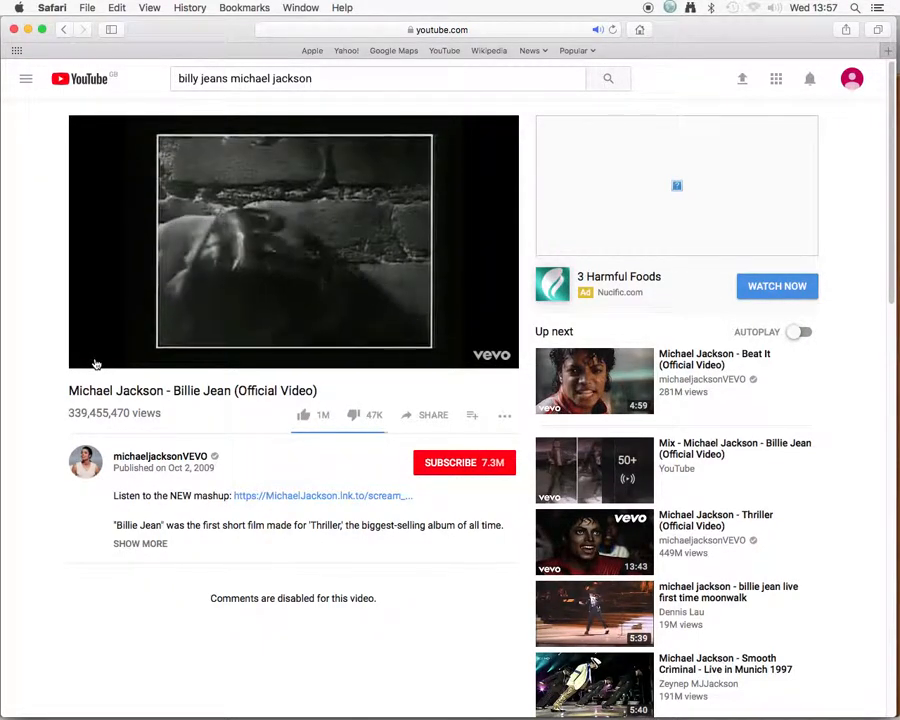
{"action": "left_click", "coordinate": [93, 357]}
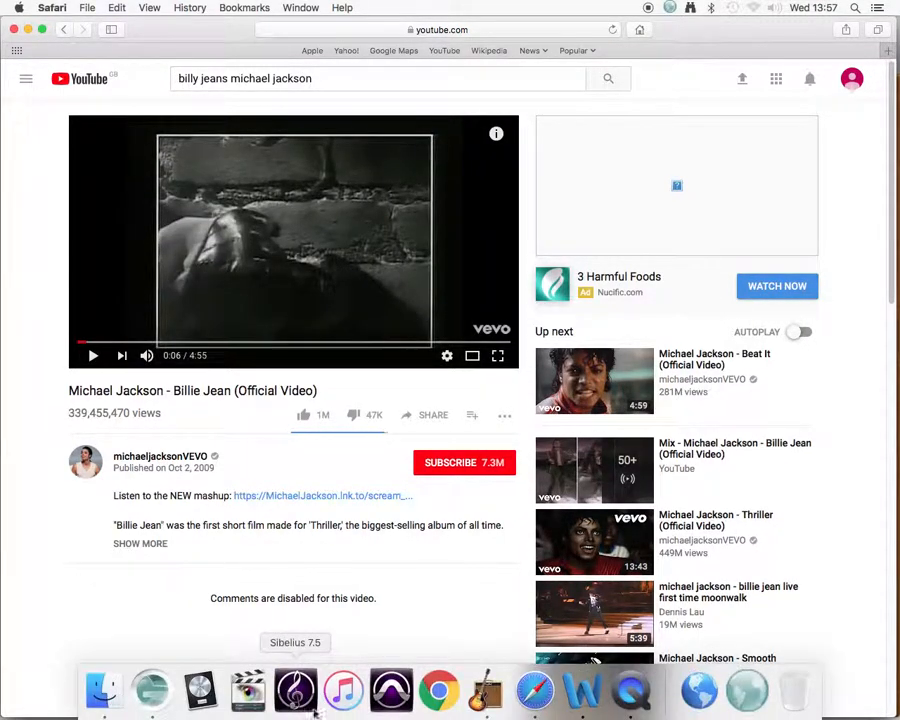
Switch back to GarageBand and play the looped drum bar to compare it with the song
{"action": "left_click", "coordinate": [470, 686]}
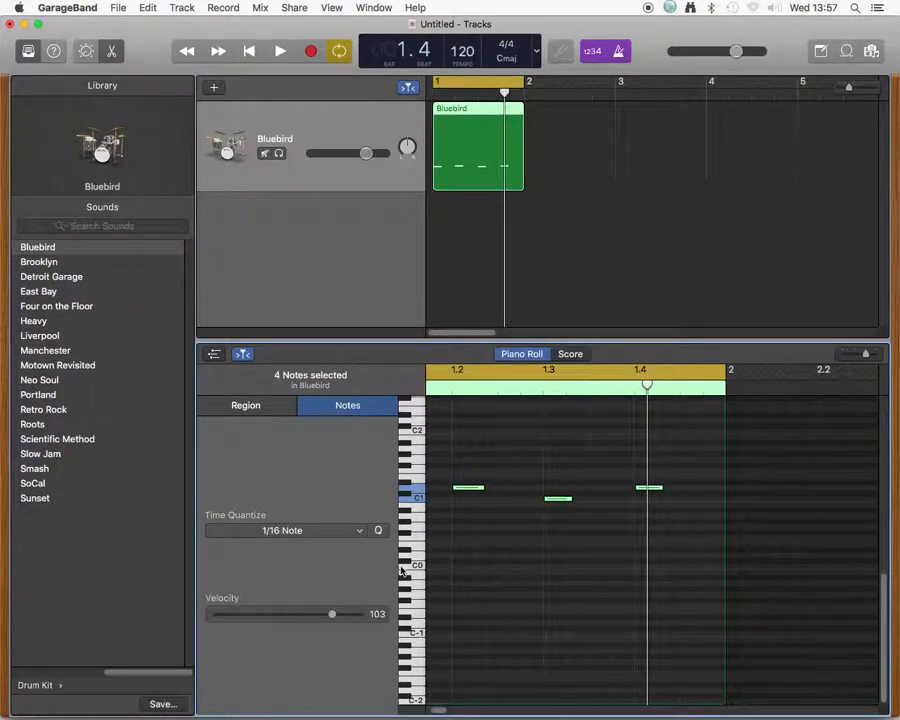
{"action": "key", "text": "space"}
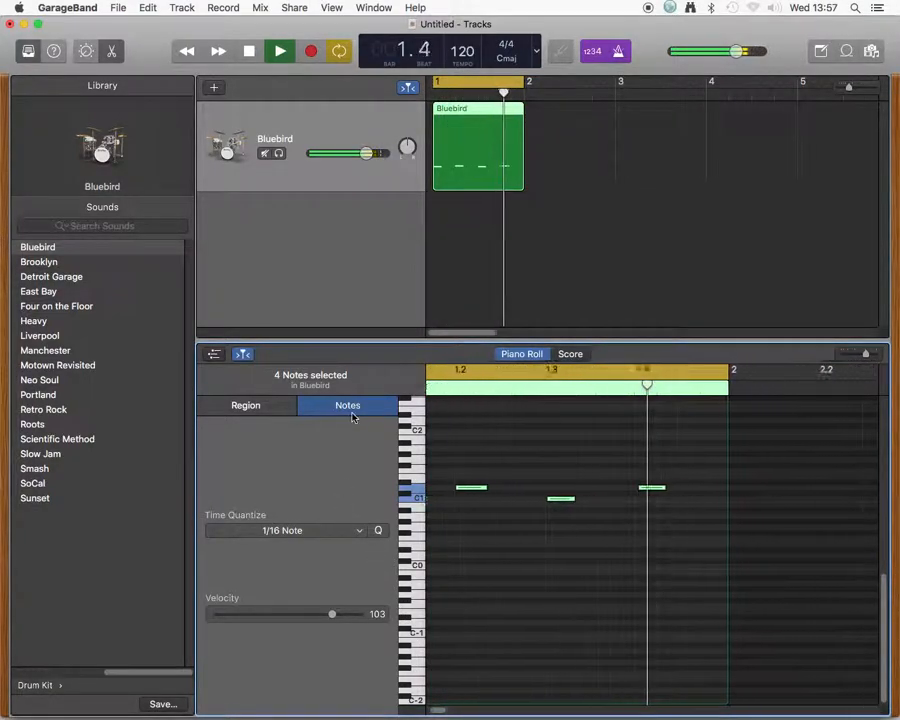
{"action": "left_click", "coordinate": [250, 52]}
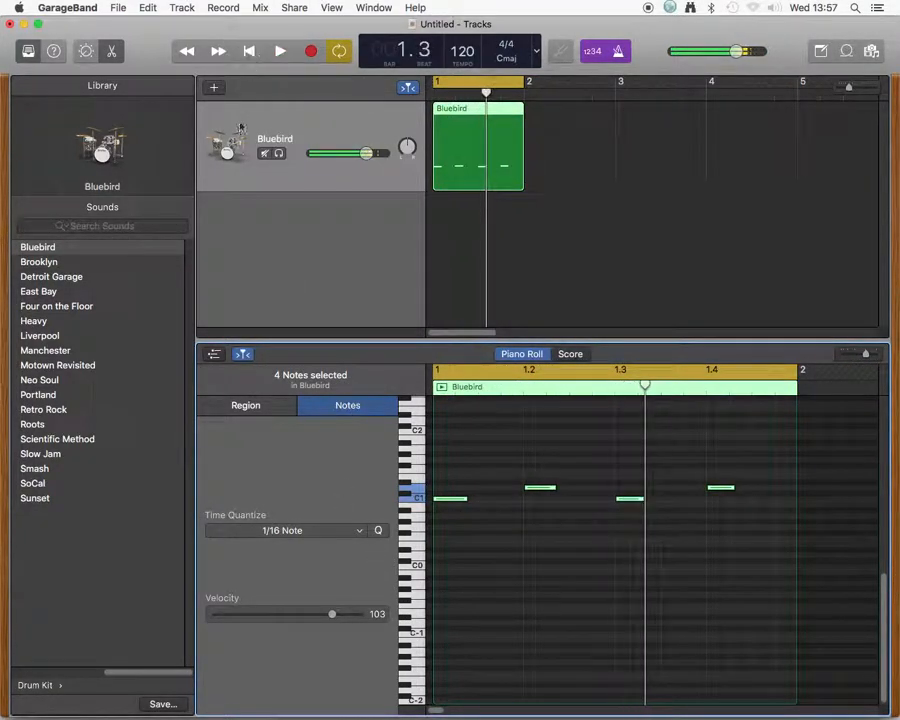
Add a second software instrument track for the hi-hat and give it the Bluebird drum kit sound
{"action": "left_click", "coordinate": [216, 89]}
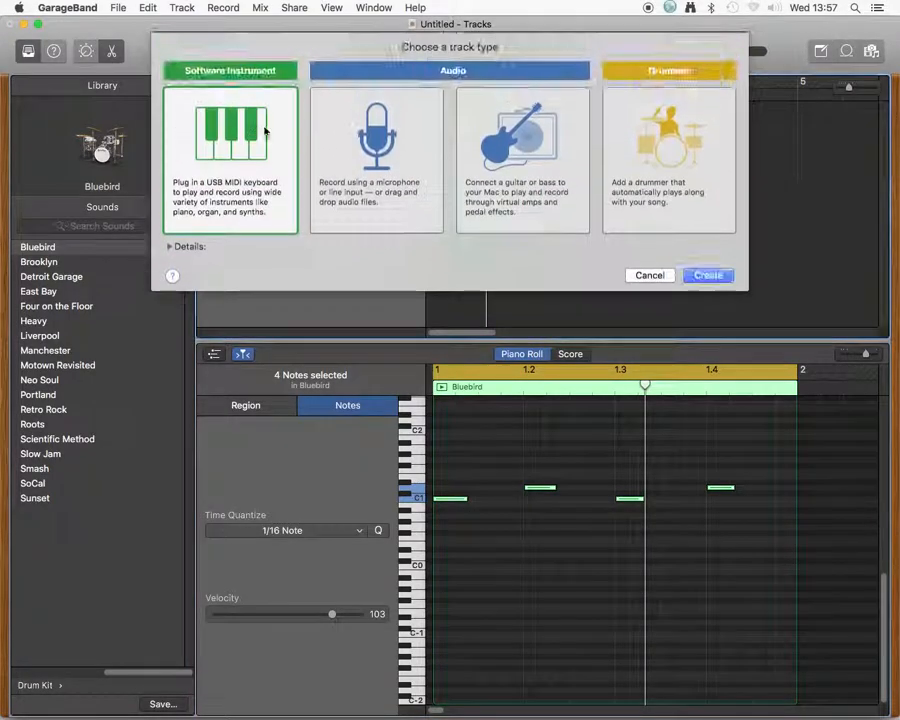
{"action": "key", "text": "Return"}
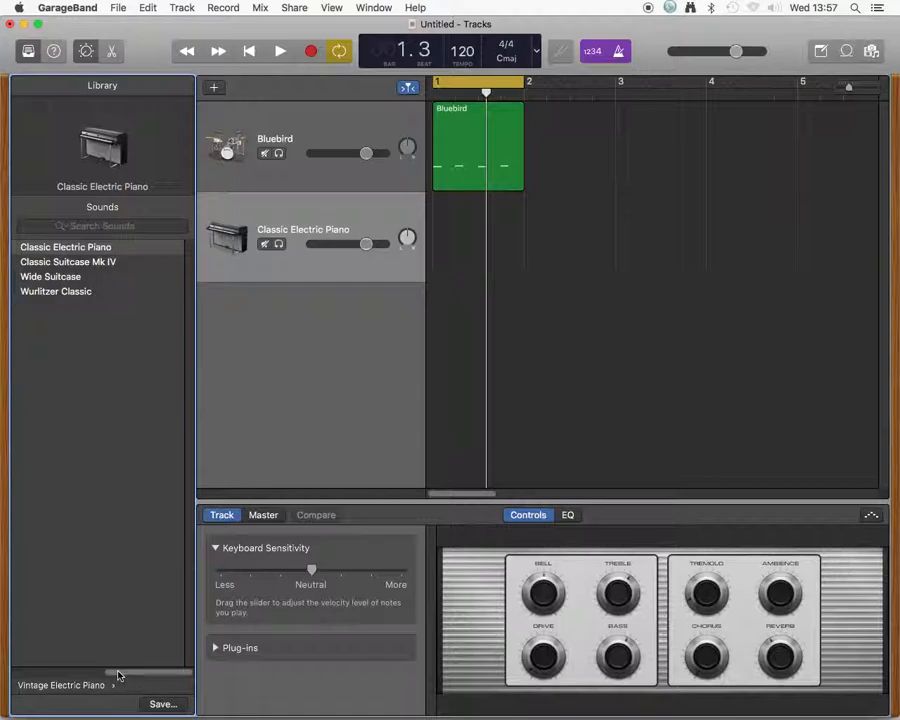
{"action": "left_click", "coordinate": [88, 683]}
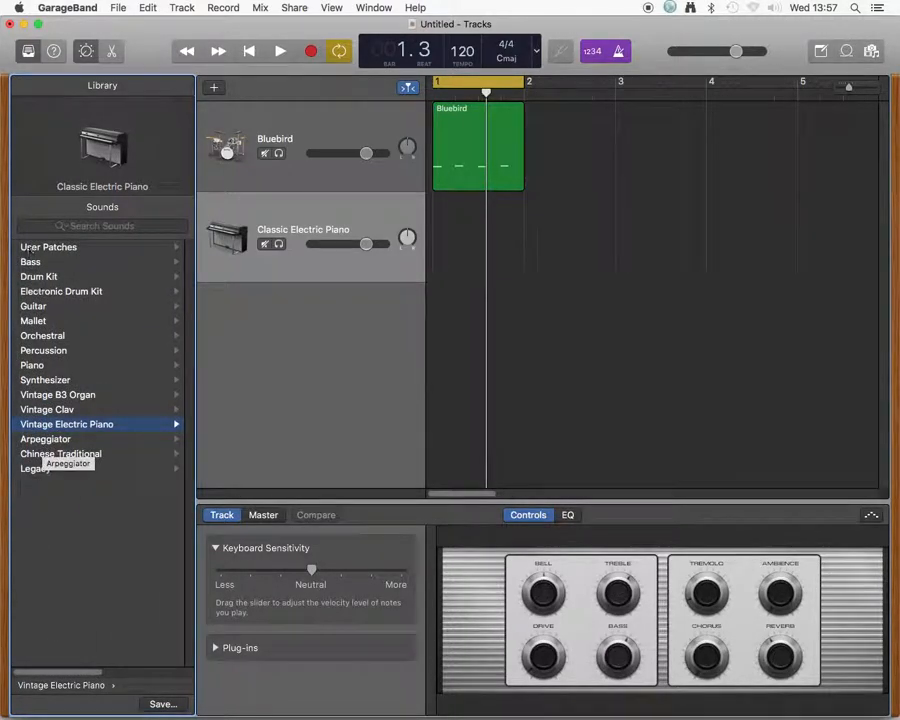
{"action": "left_click", "coordinate": [40, 276]}
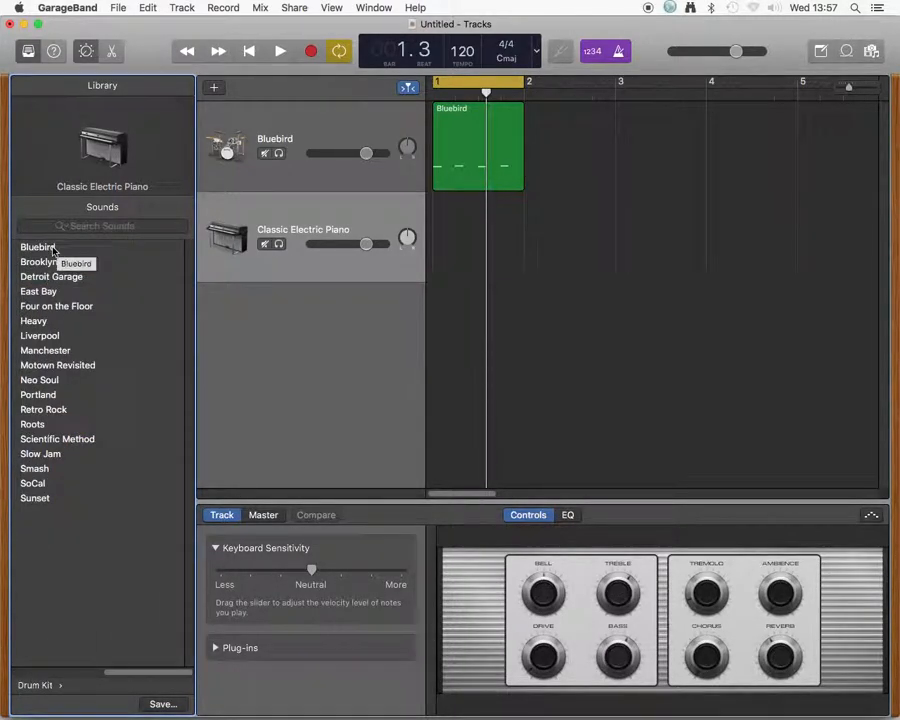
{"action": "left_click", "coordinate": [53, 250]}
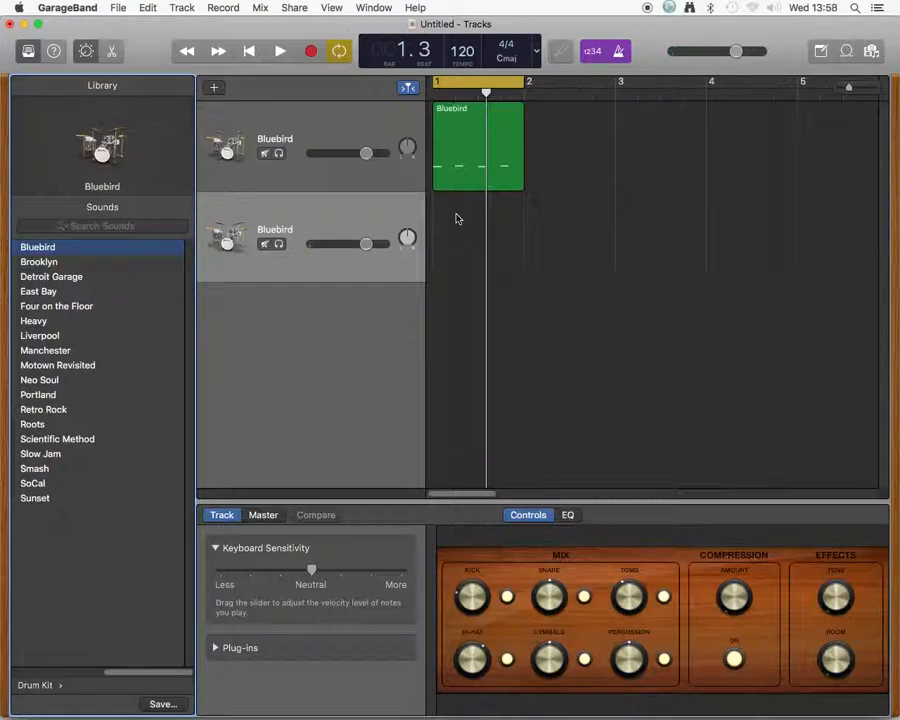
Rehearse the hi-hat part over the looped drum bar and record eight hi-hat hits on the second track
{"action": "key", "text": "space"}
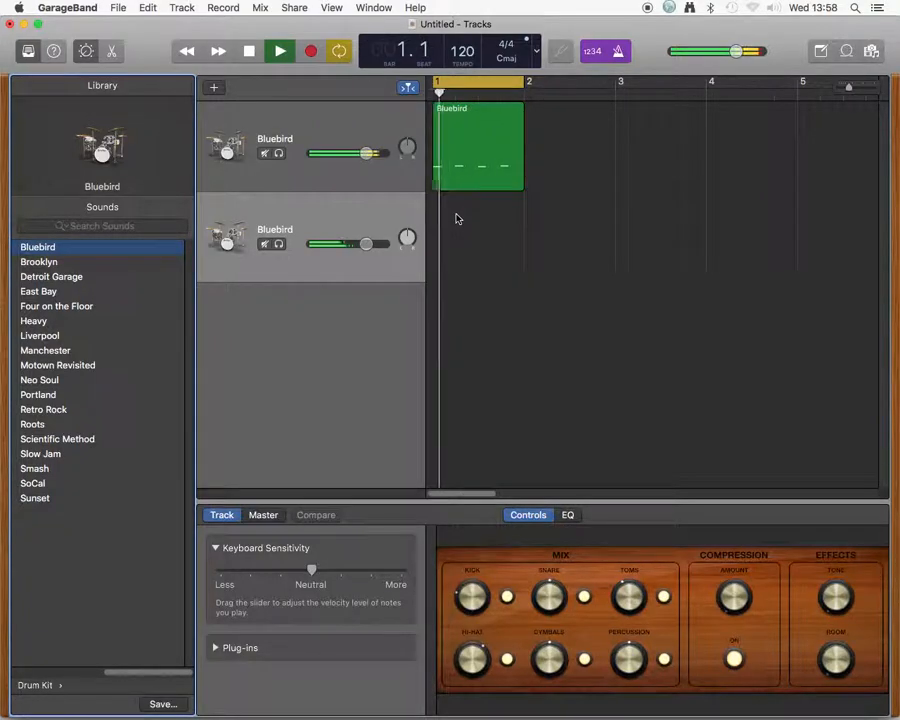
{"action": "key", "text": "space"}
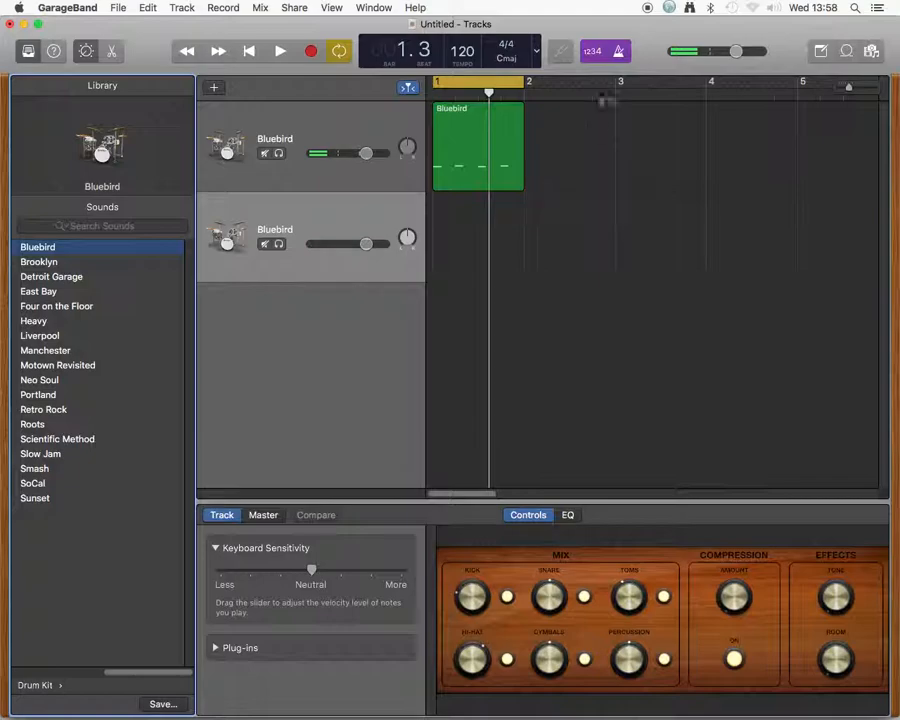
{"action": "left_click", "coordinate": [311, 56]}
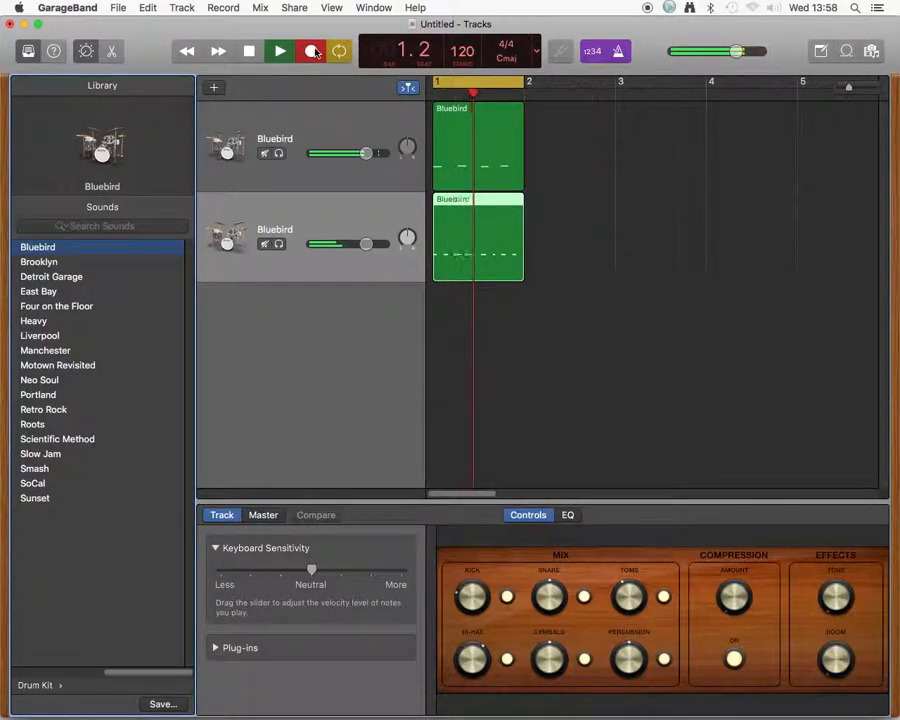
{"action": "left_click", "coordinate": [279, 51]}
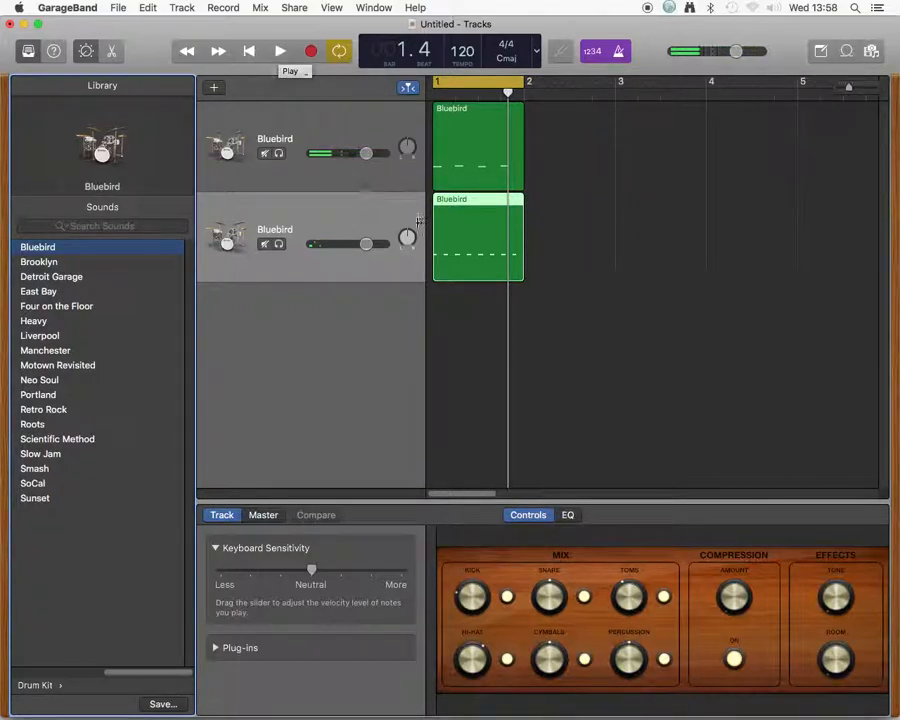
Select all eight notes in the recorded hi-hat region and check them against the drumbeat chart in Word
{"action": "double_click", "coordinate": [479, 228]}
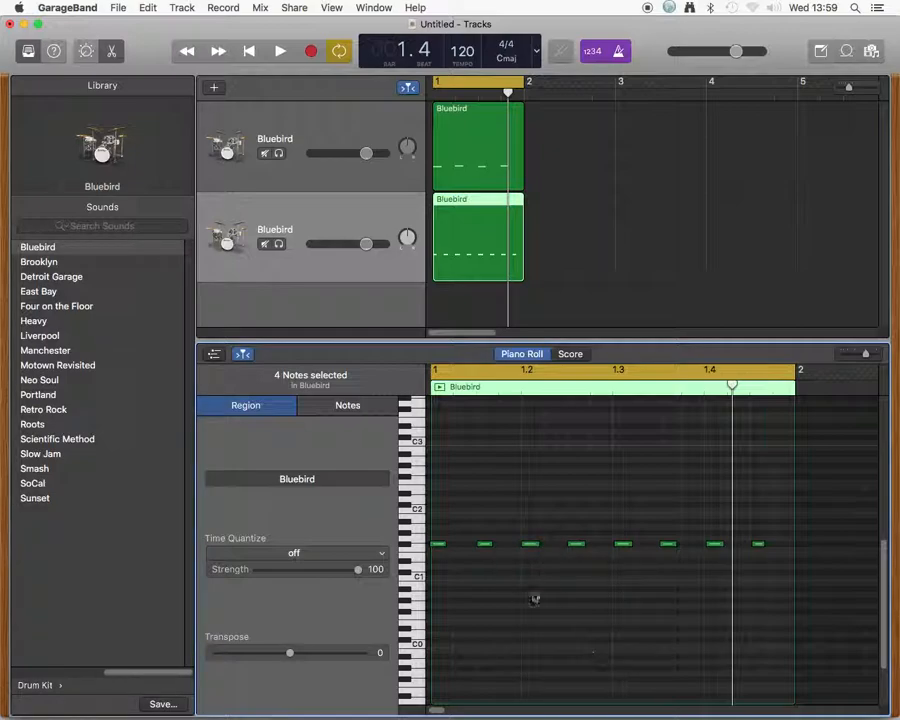
{"action": "left_click_drag", "start_coordinate": [437, 528], "coordinate": [758, 577]}
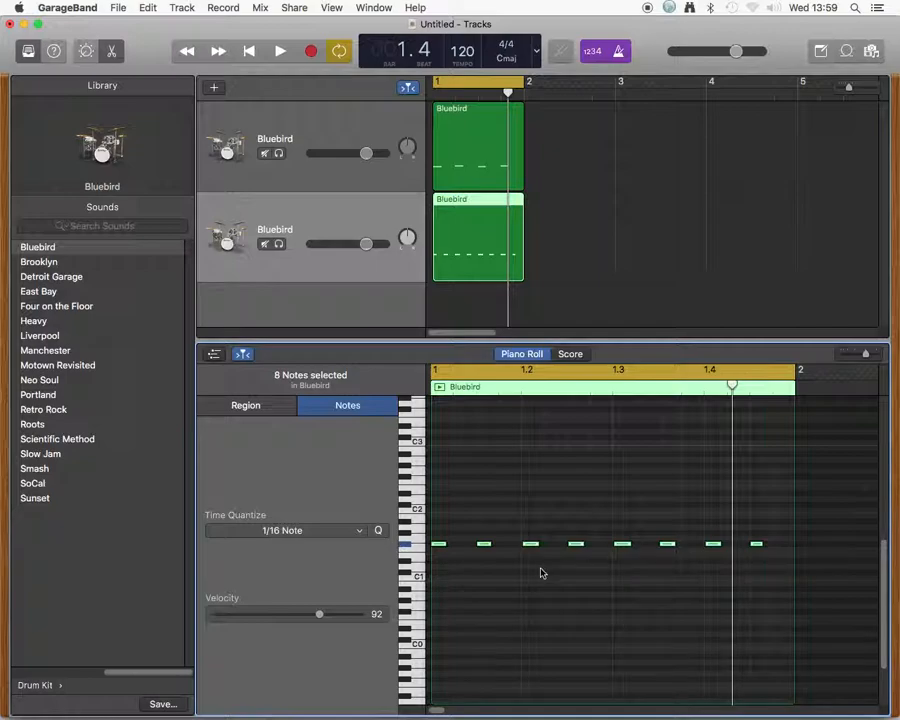
{"action": "mouse_move", "coordinate": [742, 716]}
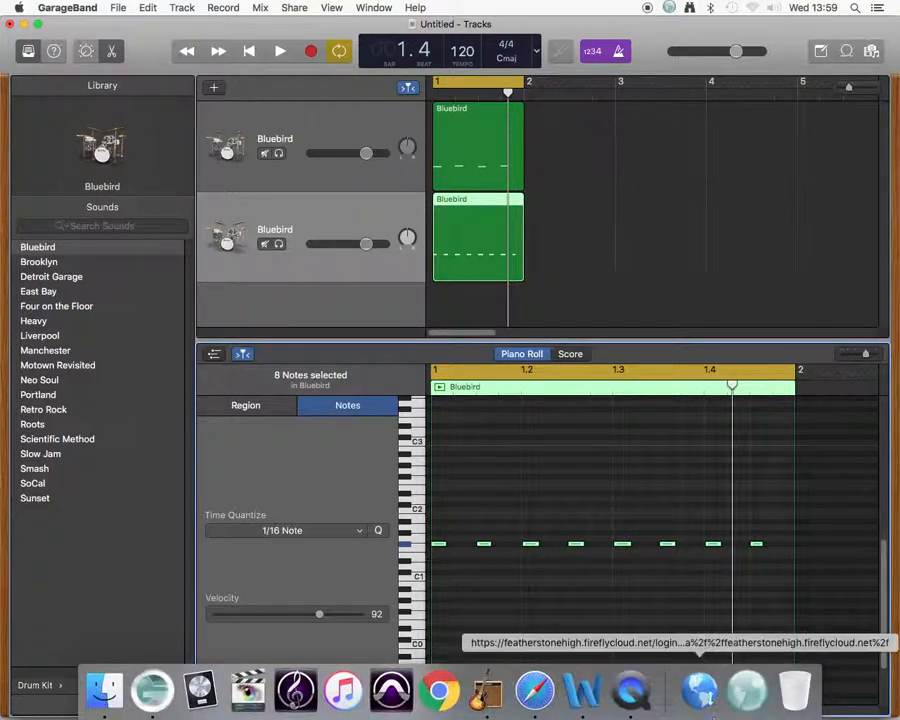
{"action": "left_click", "coordinate": [582, 690]}
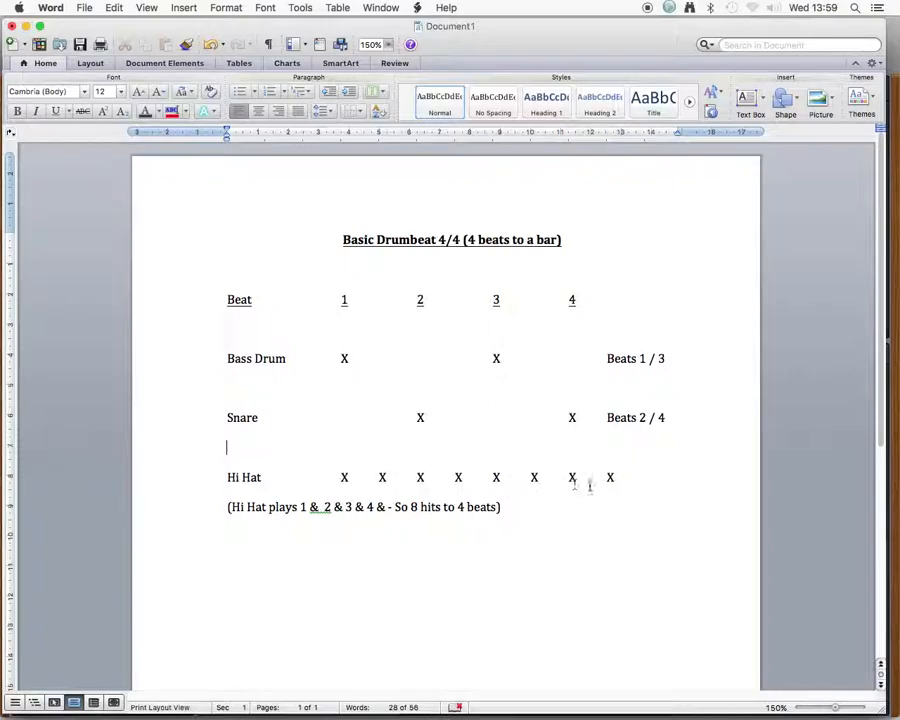
Switch back to GarageBand and play the looped bar to hear the hi-hat together with the bass drum and snare
{"action": "mouse_move", "coordinate": [630, 716]}
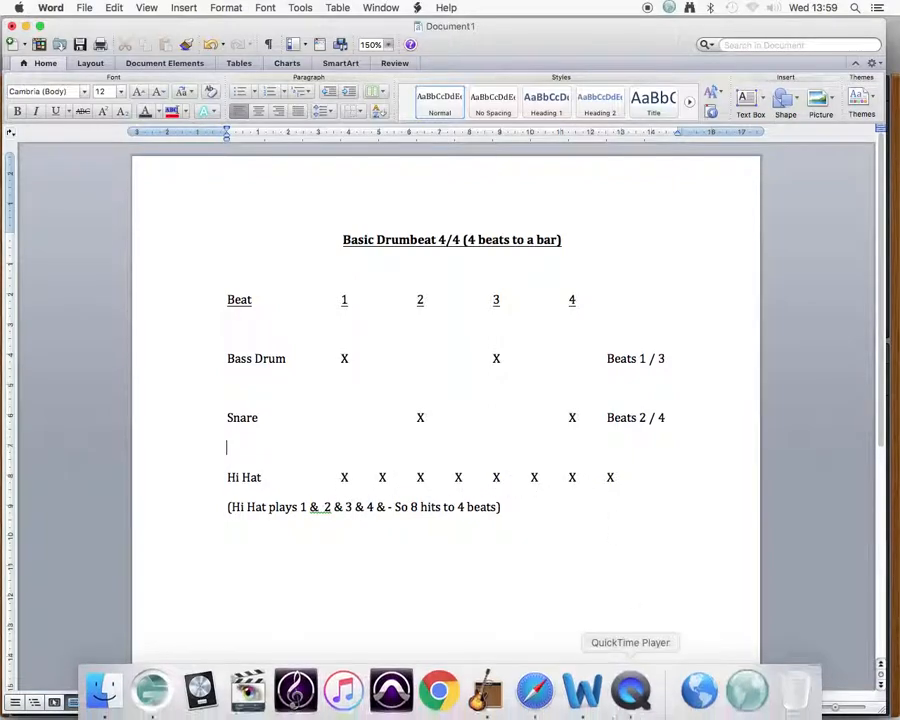
{"action": "left_click", "coordinate": [488, 692]}
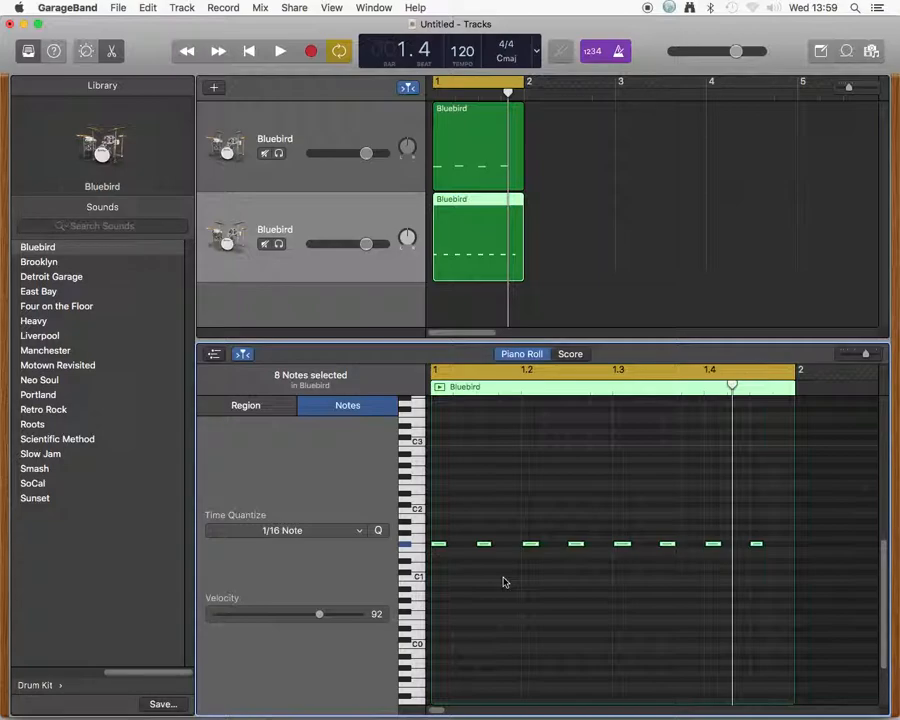
{"action": "key", "text": "space"}
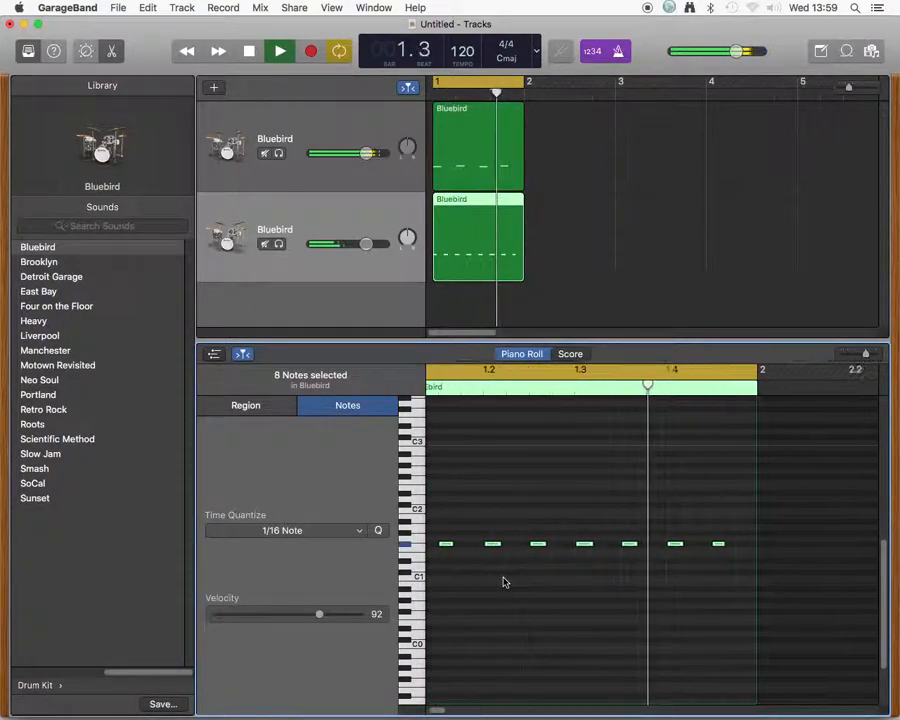
{"action": "key", "text": "space"}
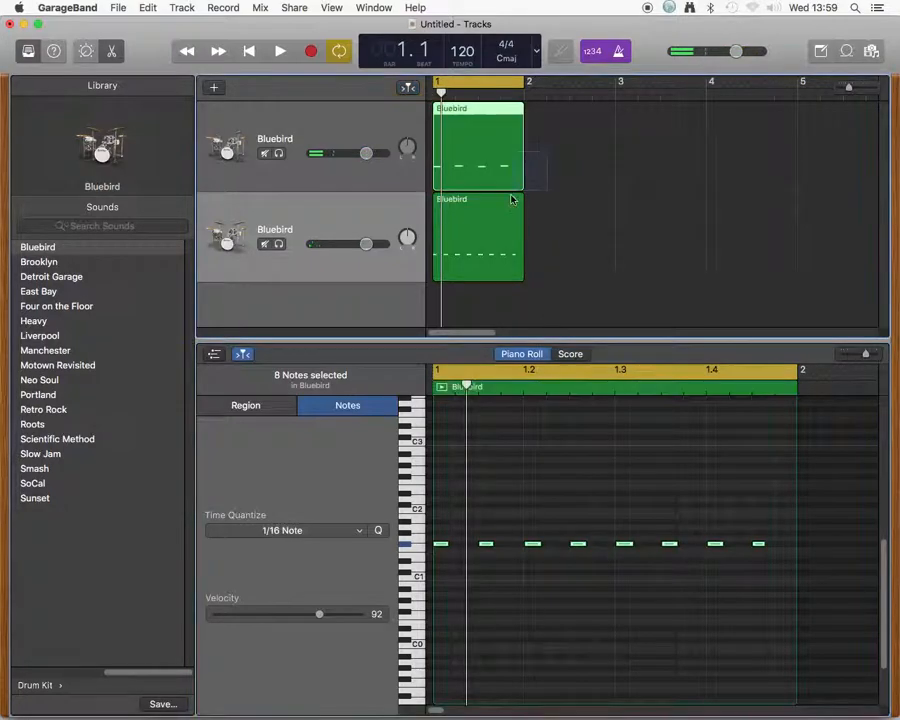
Select the one-bar regions on both drum tracks and duplicate them into bars 2, 3 and 4
{"action": "left_click", "coordinate": [519, 112]}
{"action": "left_click_drag", "start_coordinate": [530, 110], "coordinate": [514, 138]}
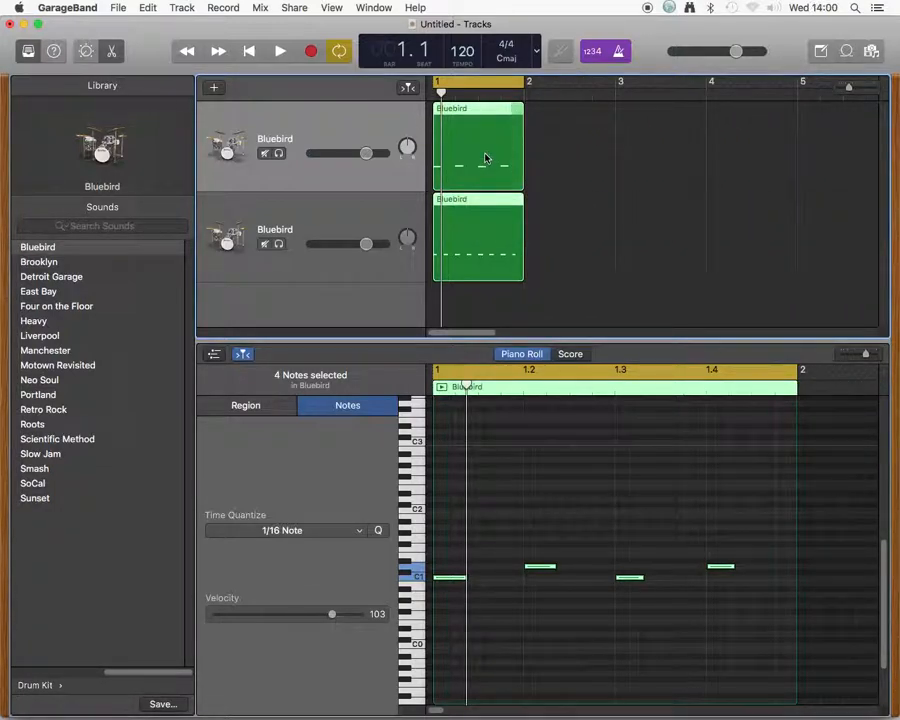
{"action": "left_click_drag", "start_coordinate": [472, 152], "coordinate": [746, 166]}
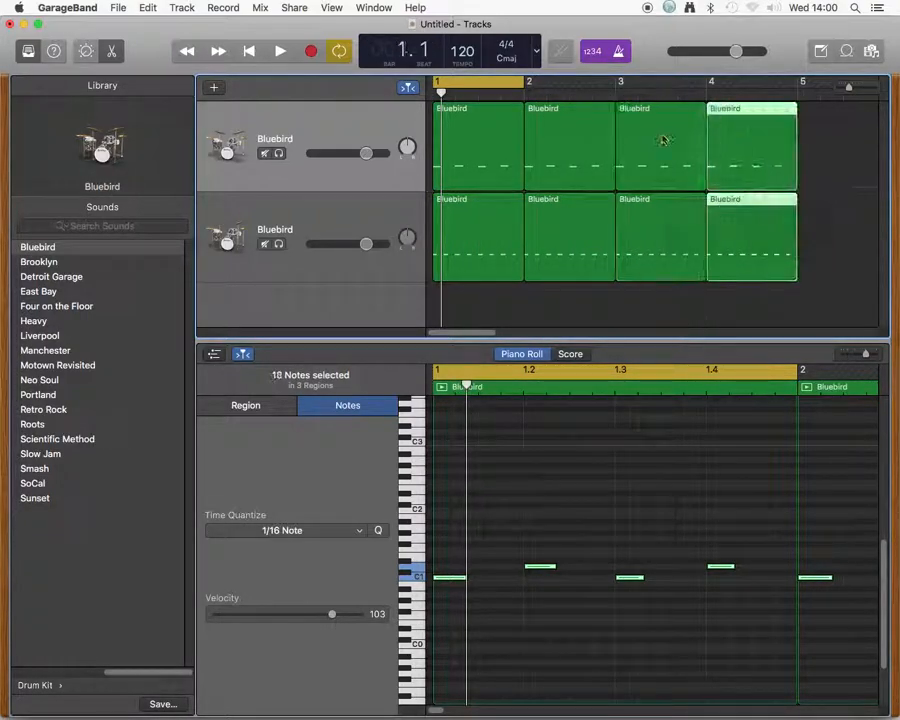
Extend the cycle area to cover bars 1 to 4 and start playing the loop
{"action": "left_click_drag", "start_coordinate": [521, 83], "coordinate": [796, 80]}
{"action": "key", "text": "space"}
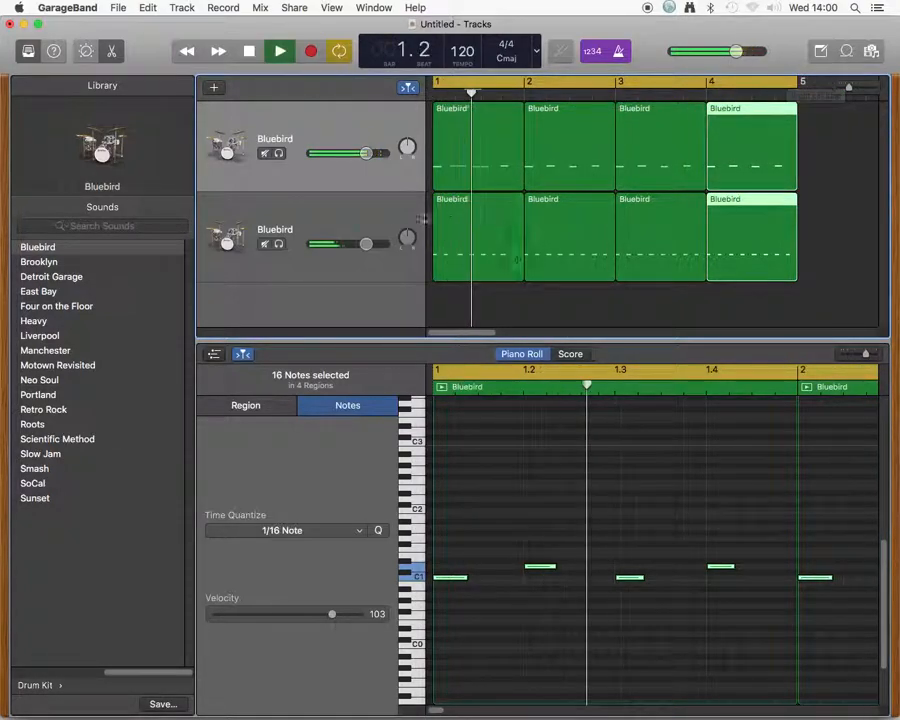
Add a software instrument track beneath the hi-hat track, try its sound over the drum loop and stop playback
{"action": "left_click", "coordinate": [372, 207]}
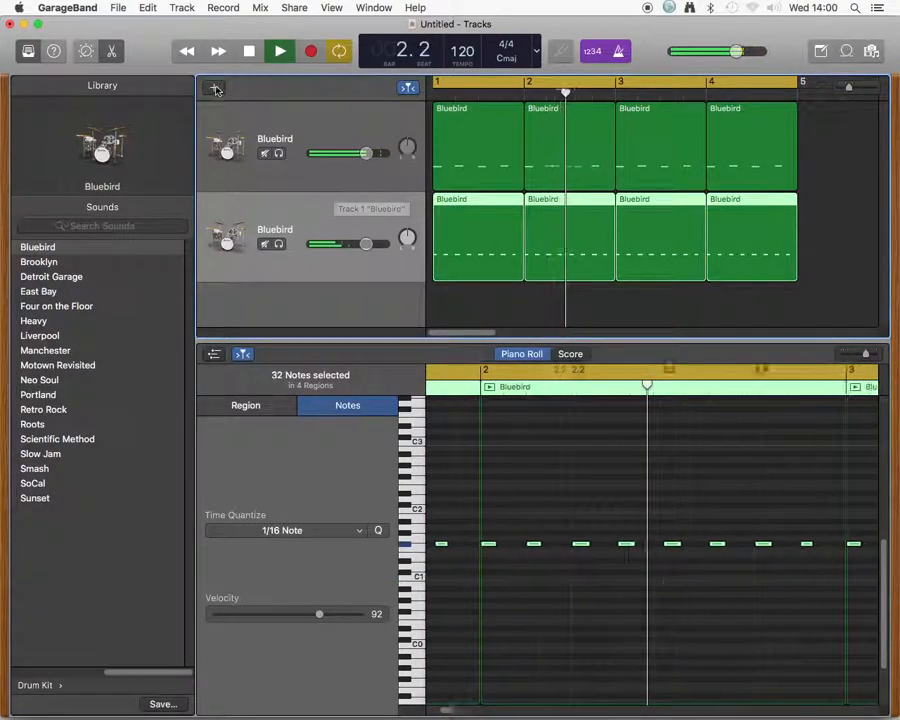
{"action": "key", "text": "alt+super+n"}
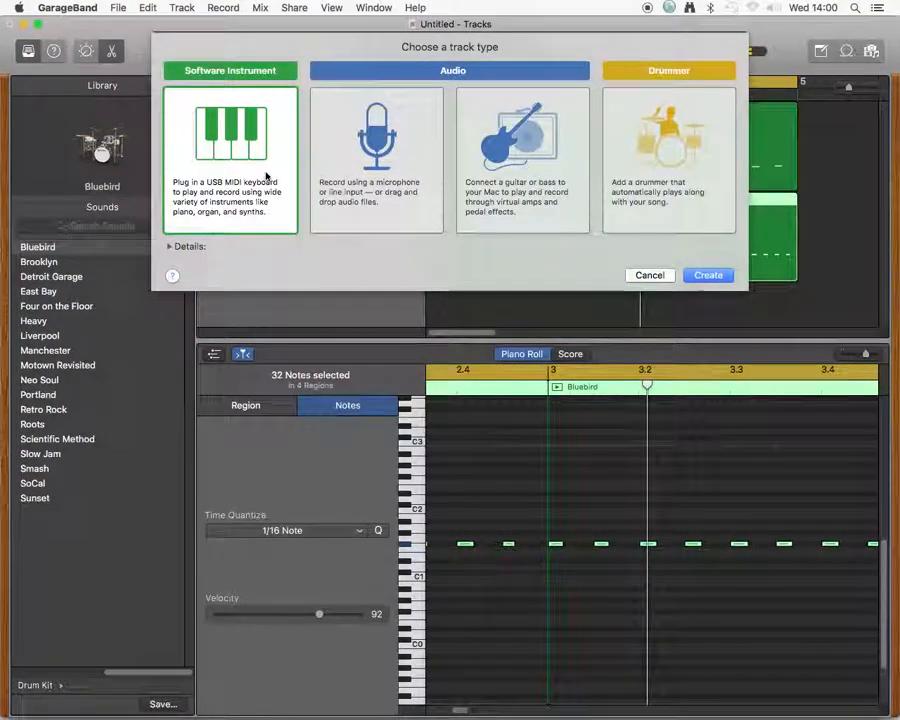
{"action": "double_click", "coordinate": [263, 179]}
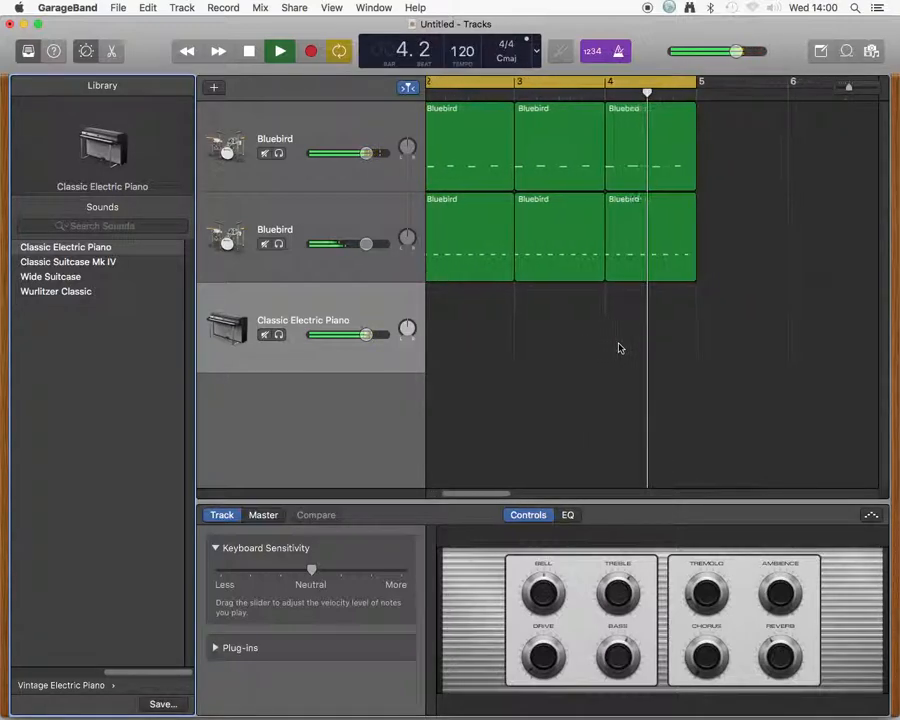
{"action": "key", "text": "space"}
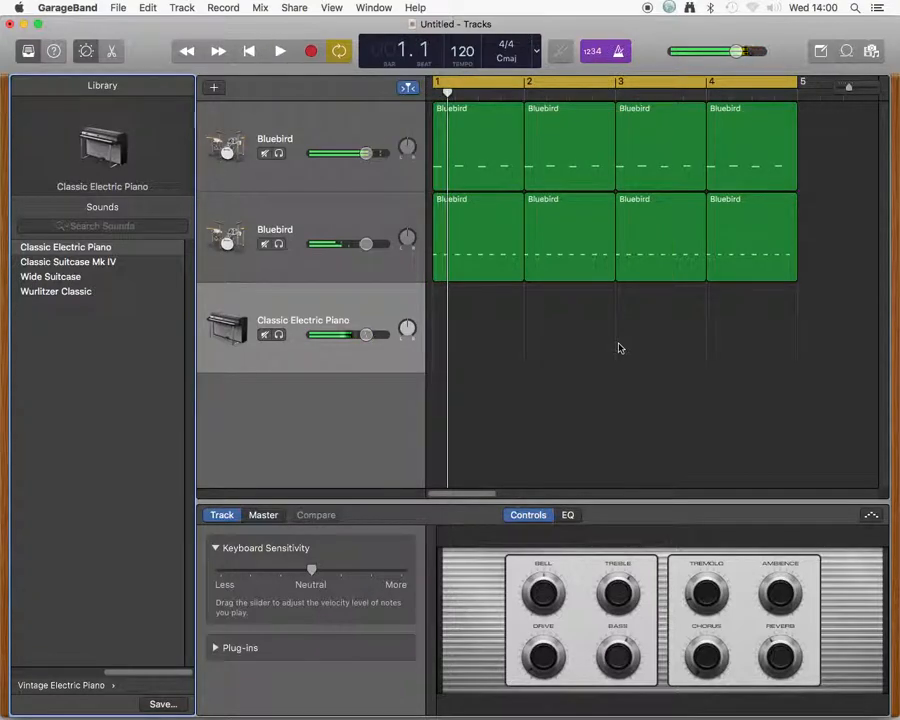